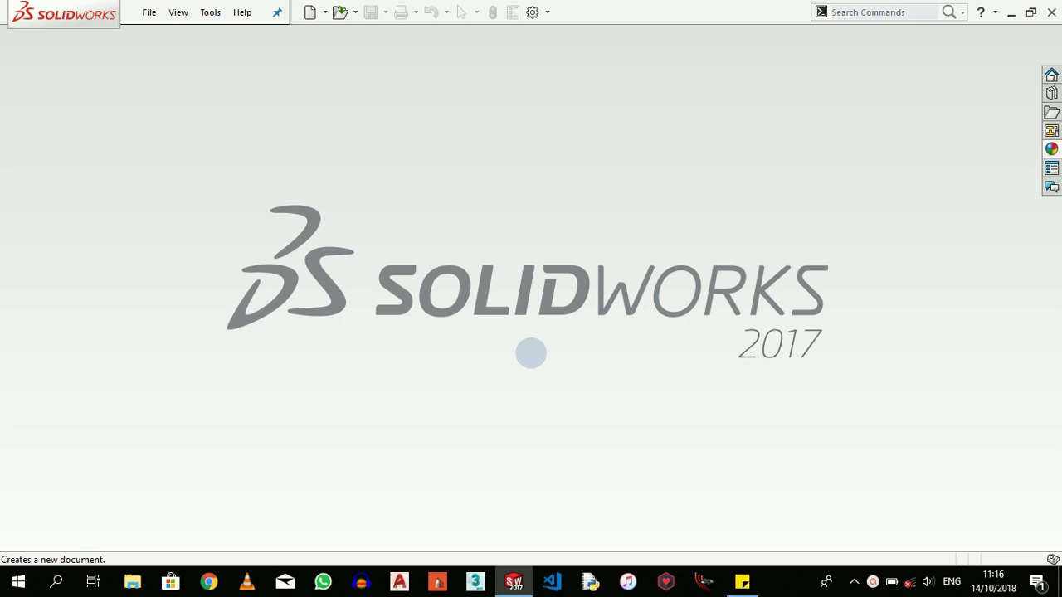
Show the File menu with New, Open, Exit and recent documents such as RayBan and CSWA_03.
{"action": "left_click", "coordinate": [147, 13]}
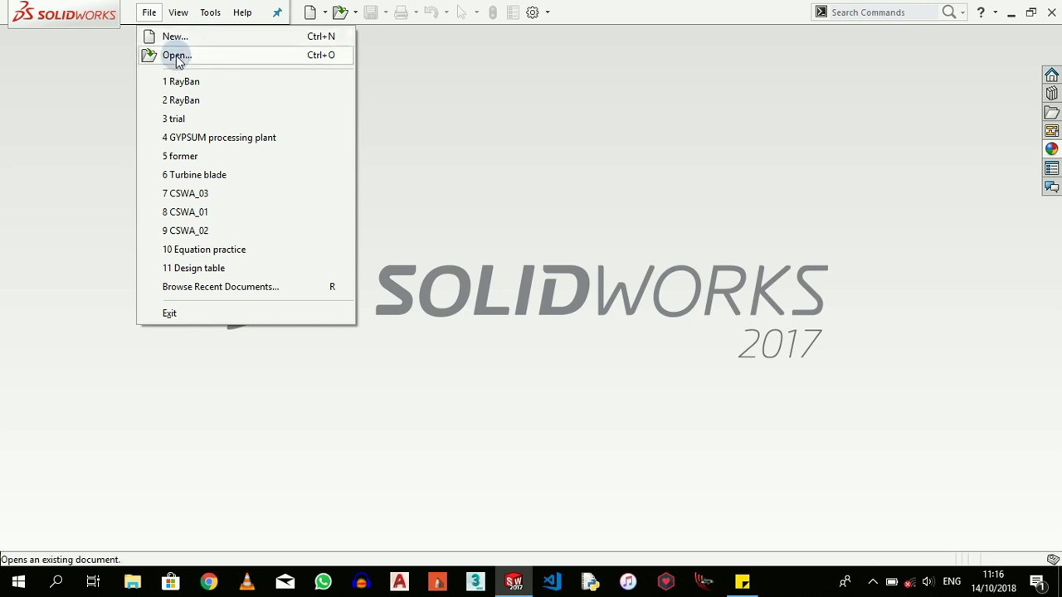
Close the File menu, then switch the window to Full Screen and back out via View.
{"action": "left_click", "coordinate": [83, 95]}
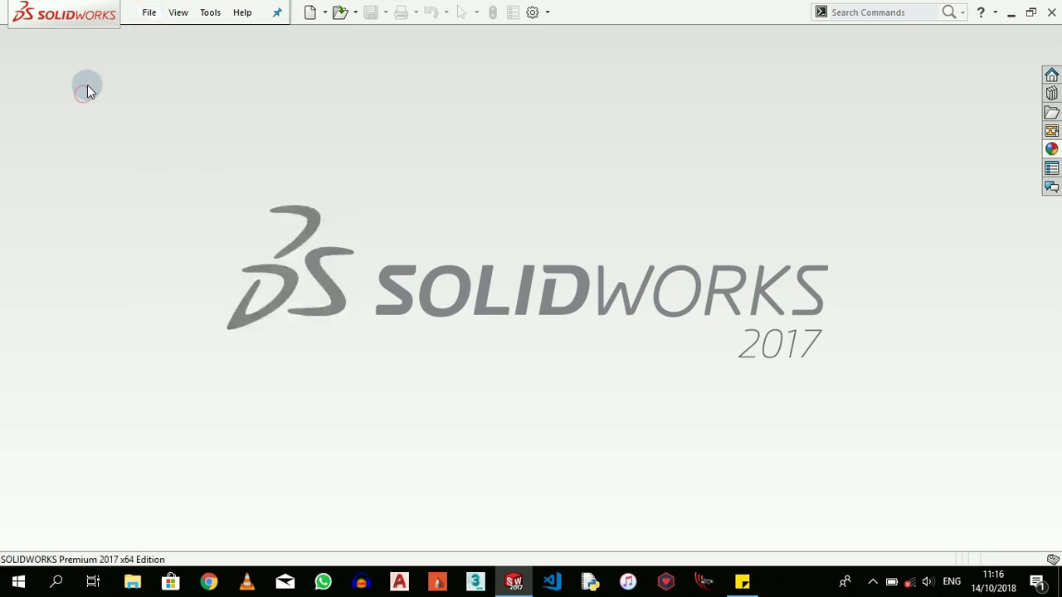
{"action": "left_click", "coordinate": [176, 13]}
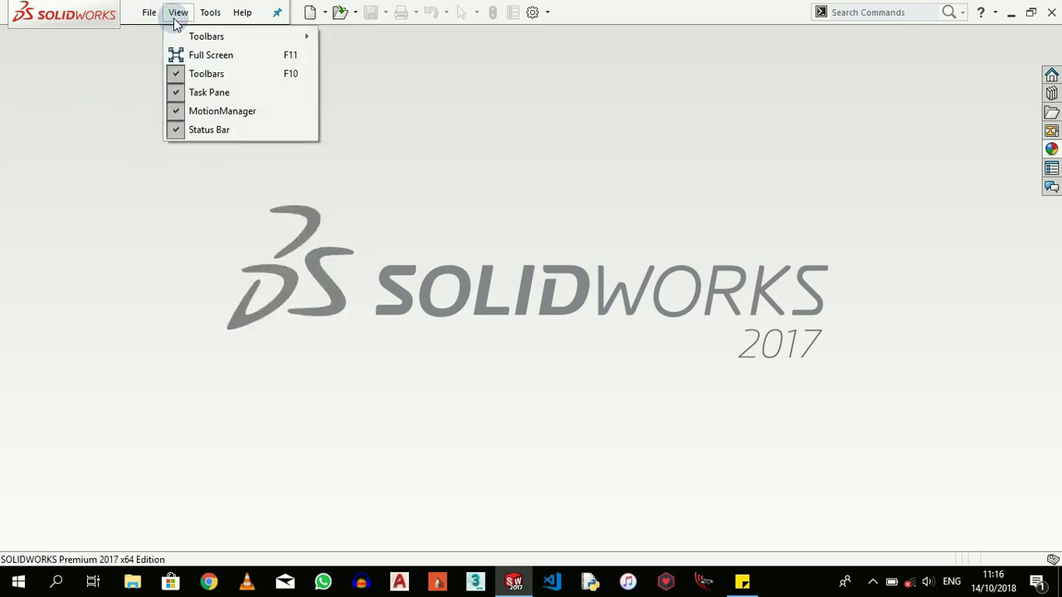
{"action": "mouse_move", "coordinate": [199, 40]}
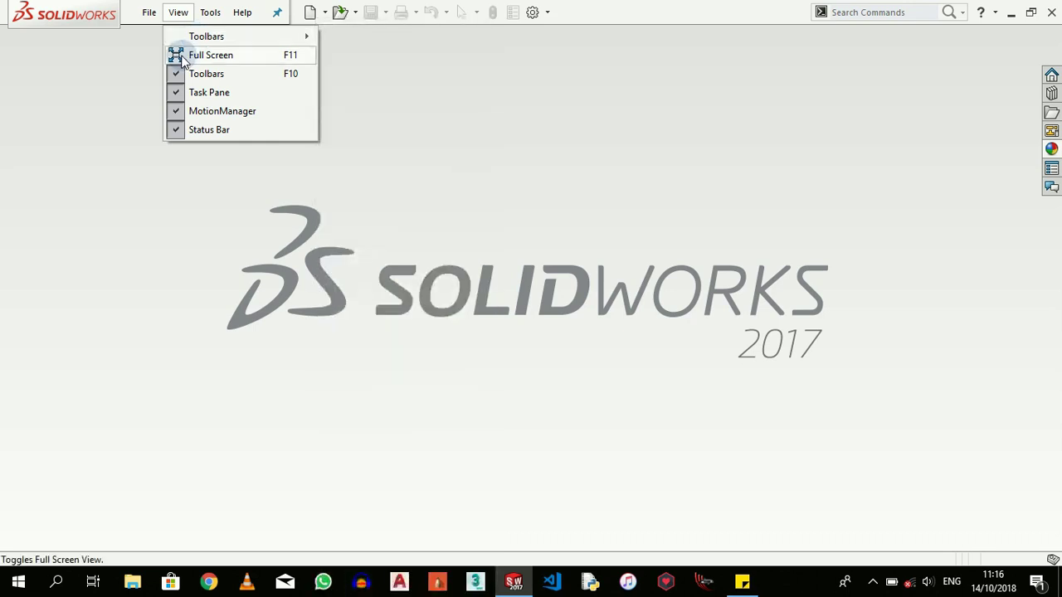
{"action": "left_click", "coordinate": [182, 57]}
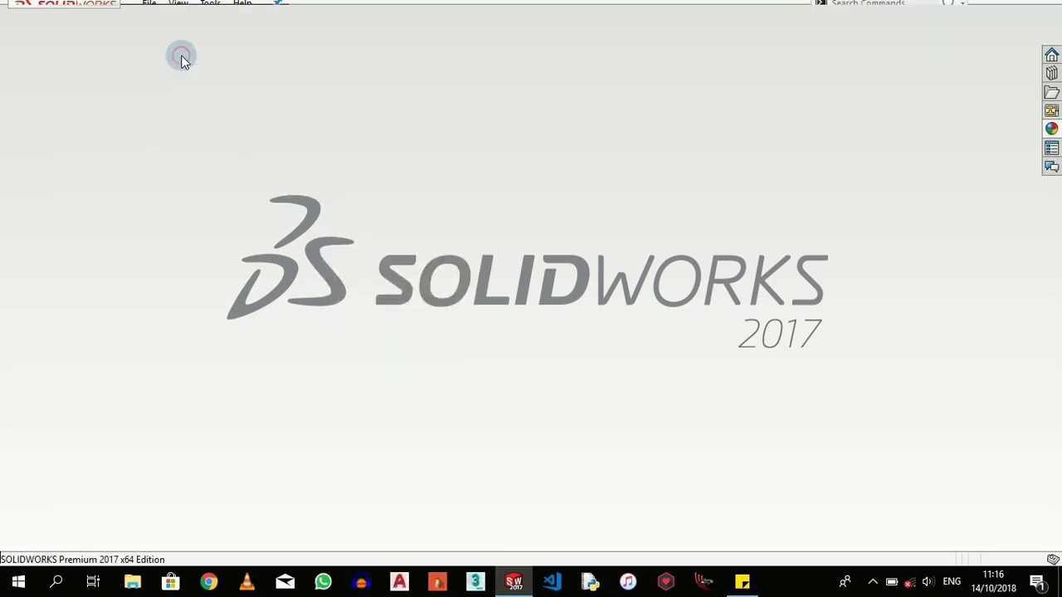
{"action": "left_click", "coordinate": [182, 6]}
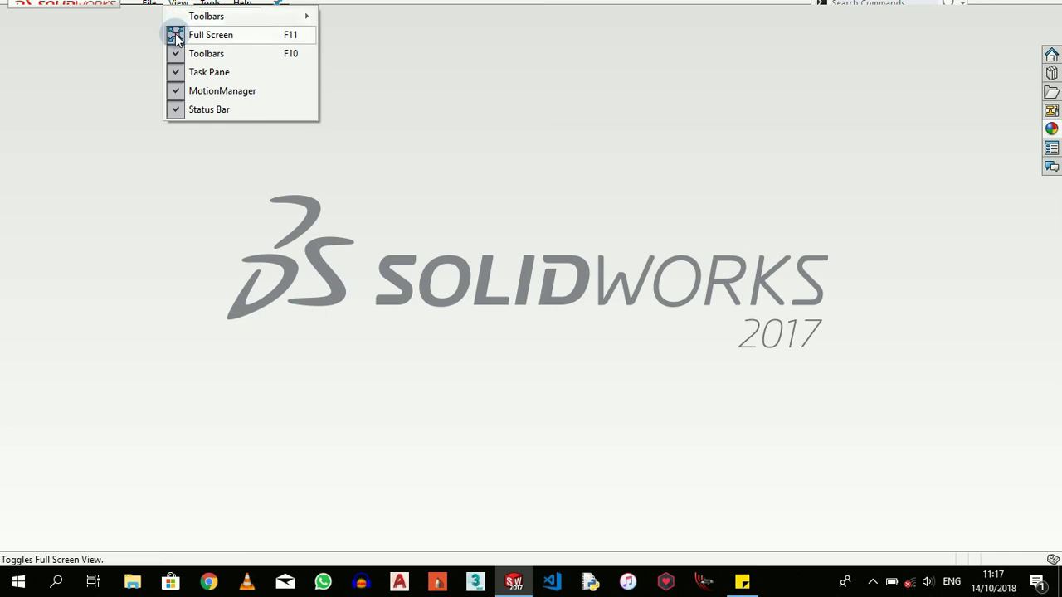
{"action": "left_click", "coordinate": [174, 33]}
Try the Toolbars entry, then reopen the View menu showing Toolbars, Full Screen, Task Pane and Status Bar.
{"action": "left_click", "coordinate": [177, 12]}
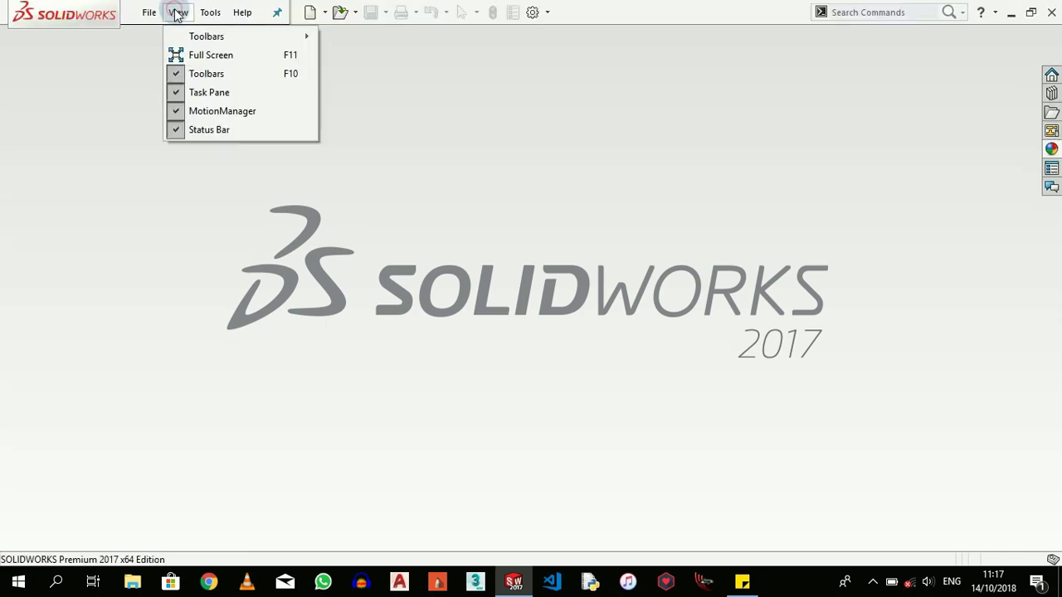
{"action": "left_click", "coordinate": [178, 76]}
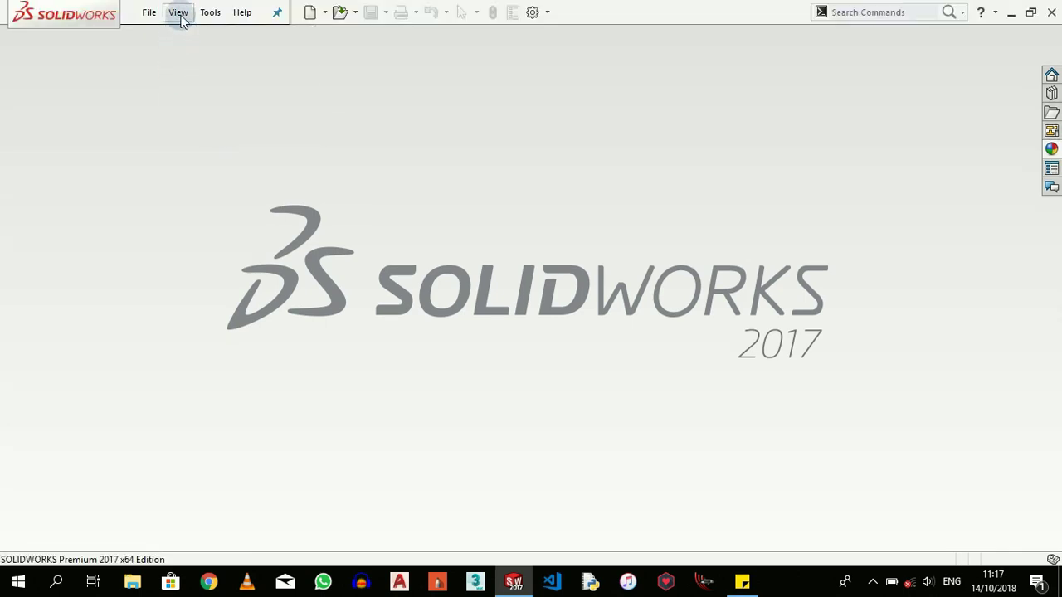
{"action": "left_click", "coordinate": [177, 11]}
{"action": "left_click", "coordinate": [174, 74]}
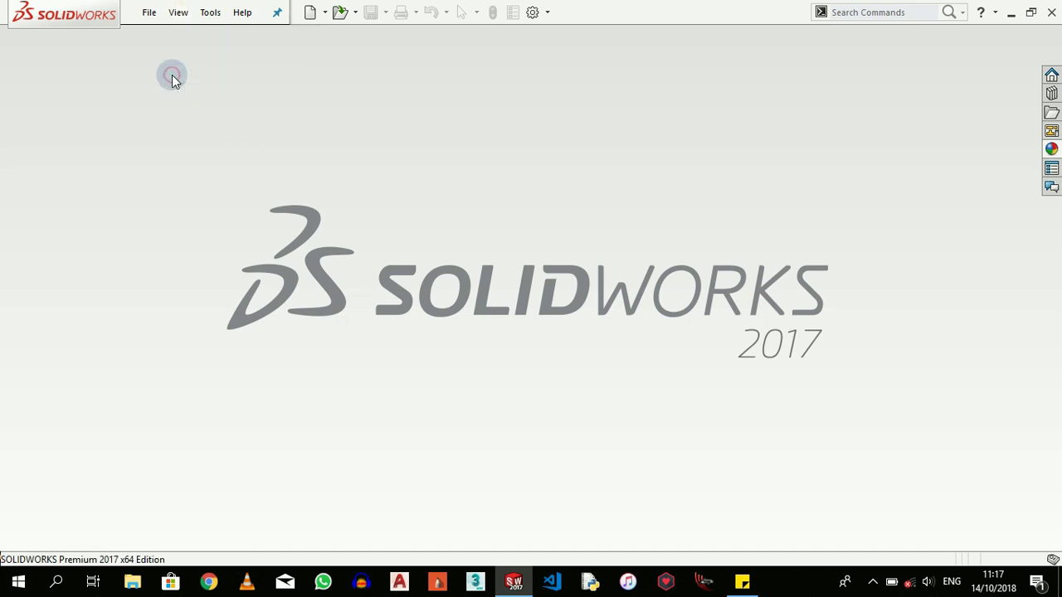
{"action": "left_click", "coordinate": [184, 13]}
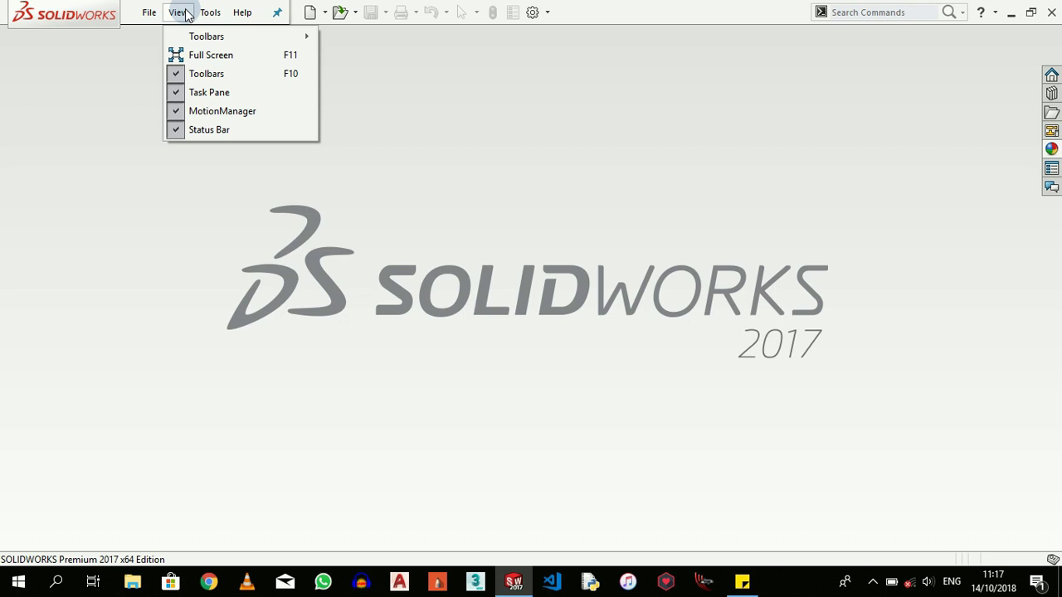
Browse the Tools menu, then the Help menu down to Introducing SOLIDWORKS (pdf).
{"action": "mouse_move", "coordinate": [204, 14]}
{"action": "mouse_move", "coordinate": [294, 38]}
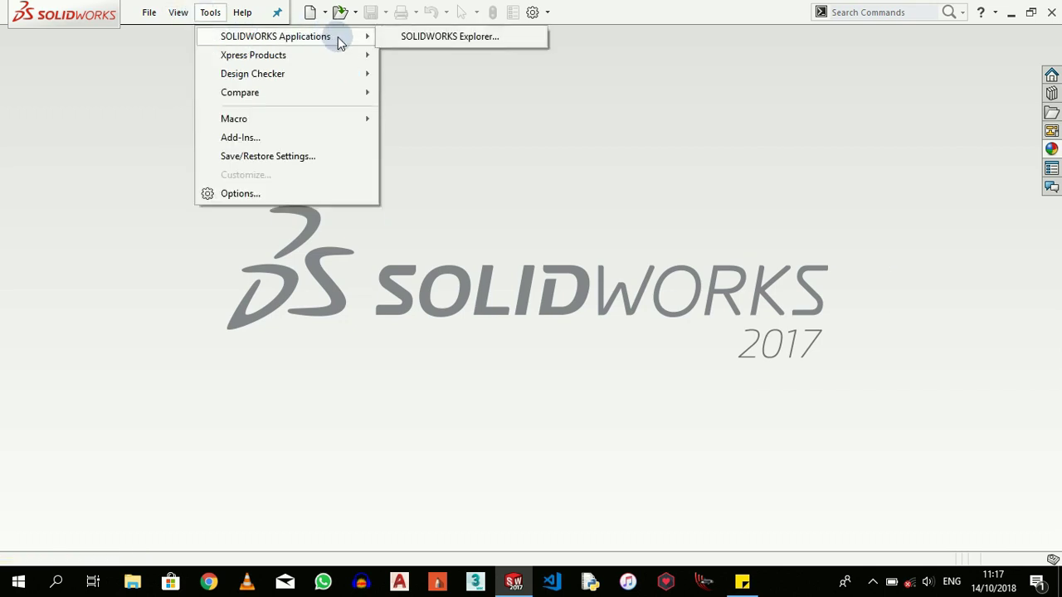
{"action": "mouse_move", "coordinate": [348, 57]}
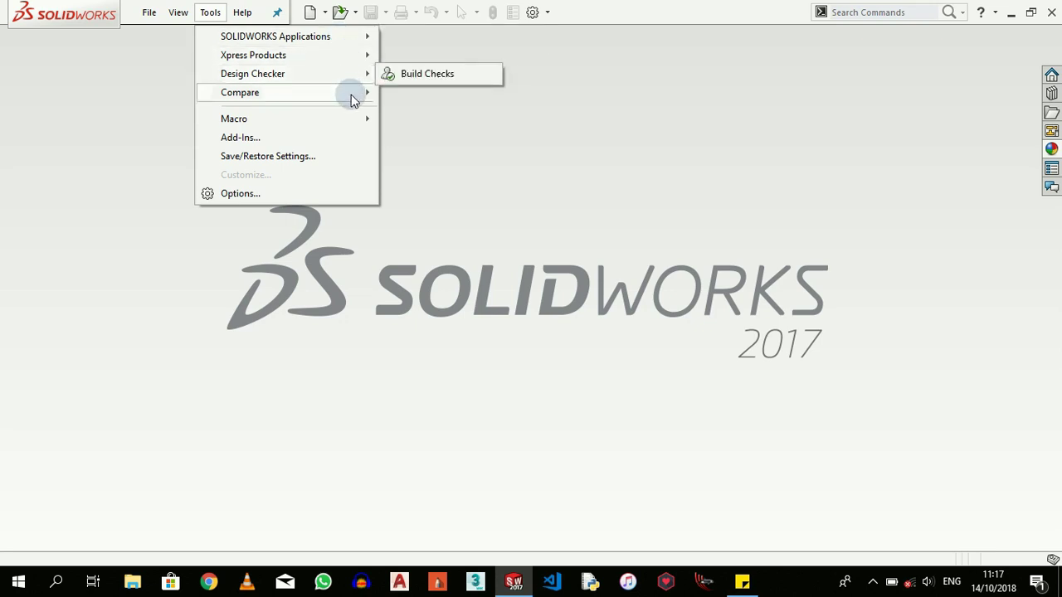
{"action": "mouse_move", "coordinate": [351, 99]}
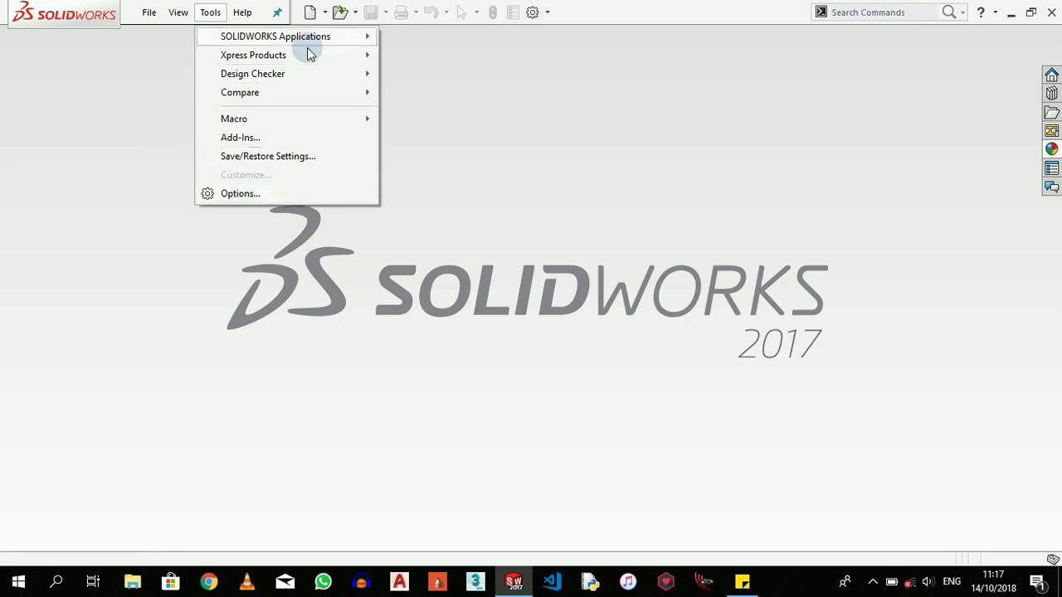
{"action": "mouse_move", "coordinate": [252, 20]}
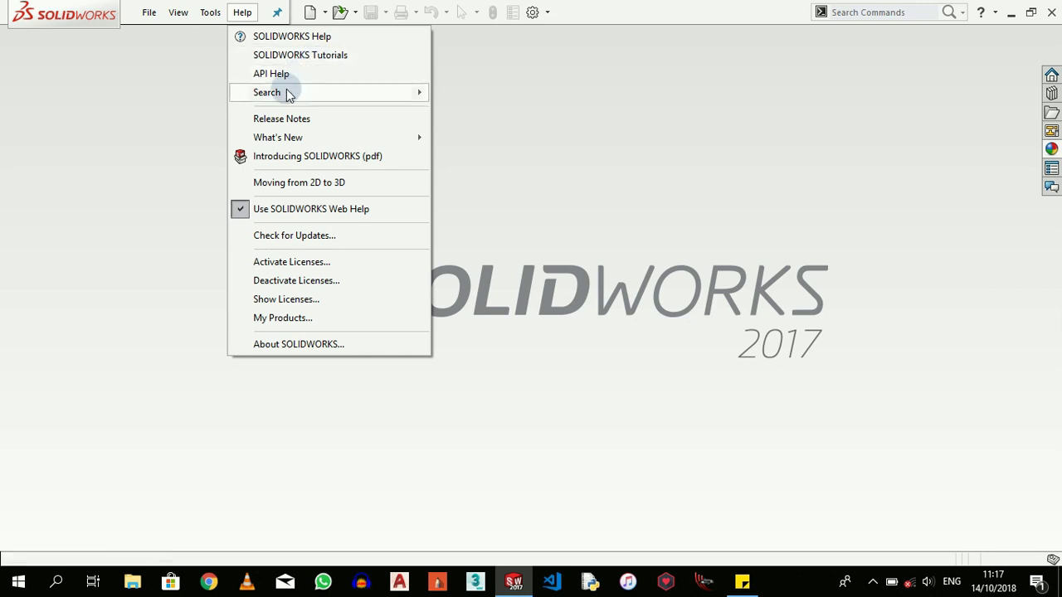
{"action": "mouse_move", "coordinate": [288, 94]}
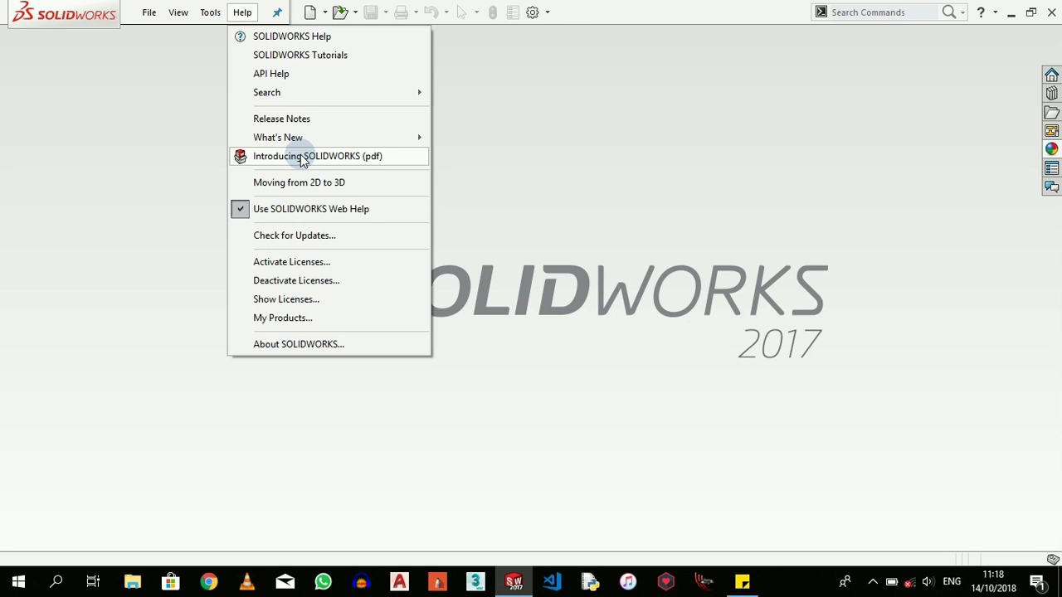
Open introsw.pdf, scroll to page 76 of 127, then close Adobe Reader.
{"action": "left_click", "coordinate": [302, 159]}
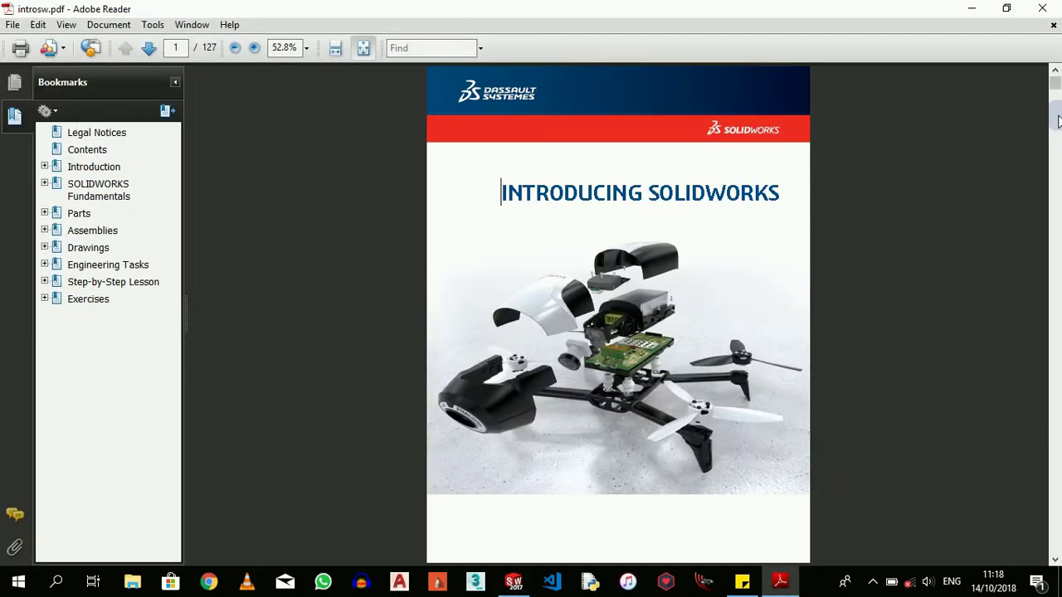
{"action": "left_click_drag", "start_coordinate": [1056, 86], "coordinate": [1058, 360]}
{"action": "left_click", "coordinate": [1039, 15]}
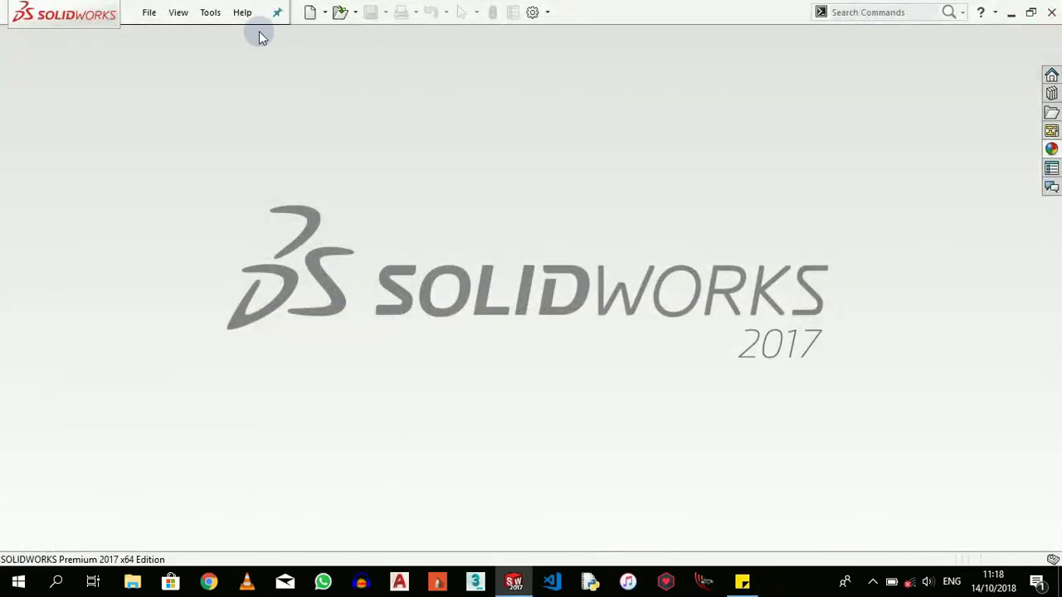
Open and close Help, unpin and re-pin the menu bar, then show the File menu.
{"action": "left_click", "coordinate": [245, 14]}
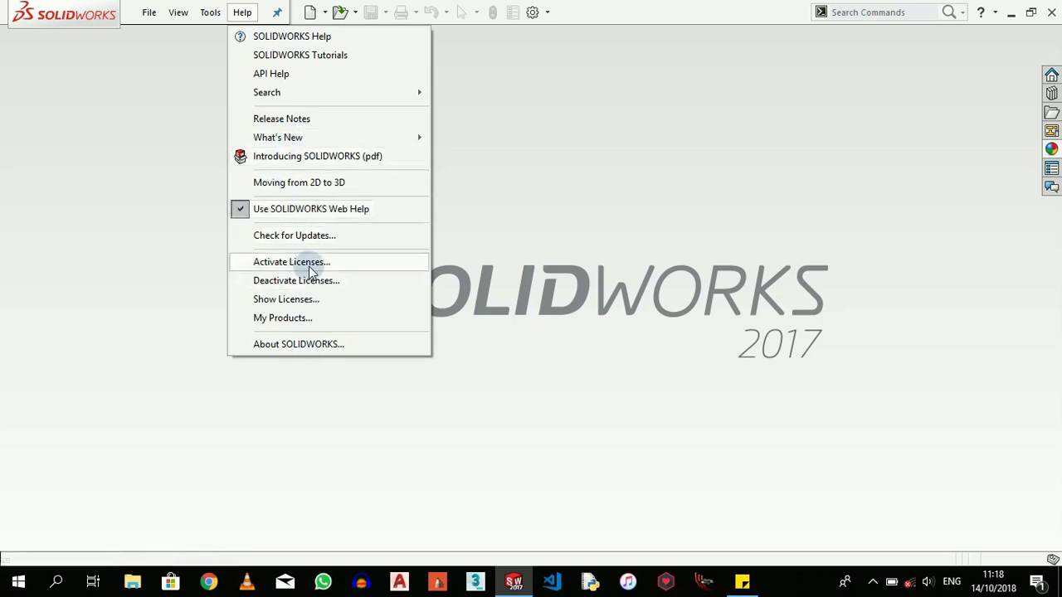
{"action": "left_click", "coordinate": [352, 373]}
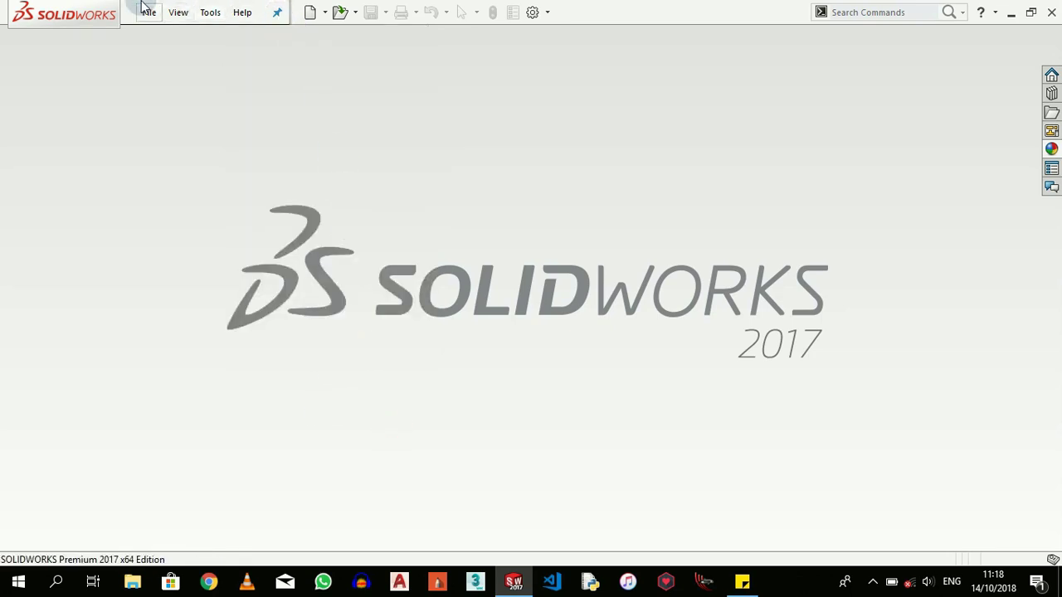
{"action": "left_click", "coordinate": [277, 12]}
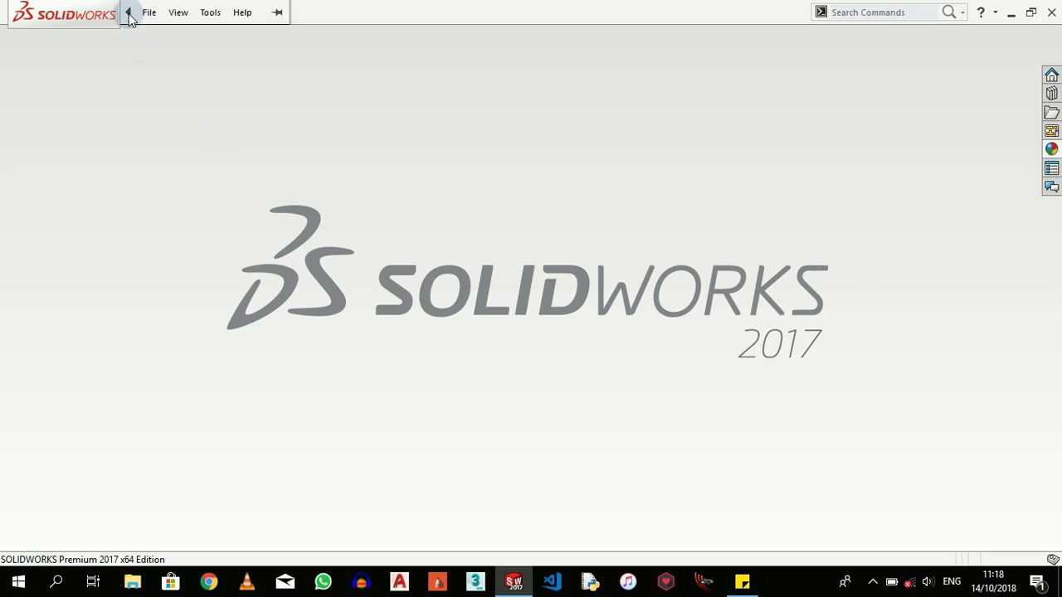
{"action": "left_click", "coordinate": [280, 13]}
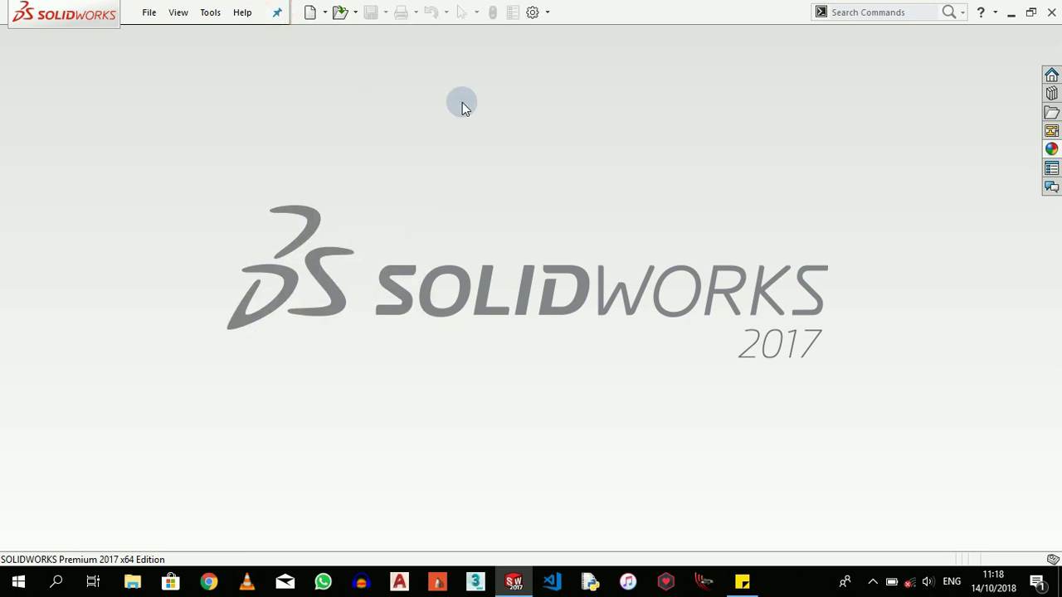
{"action": "left_click", "coordinate": [150, 12]}
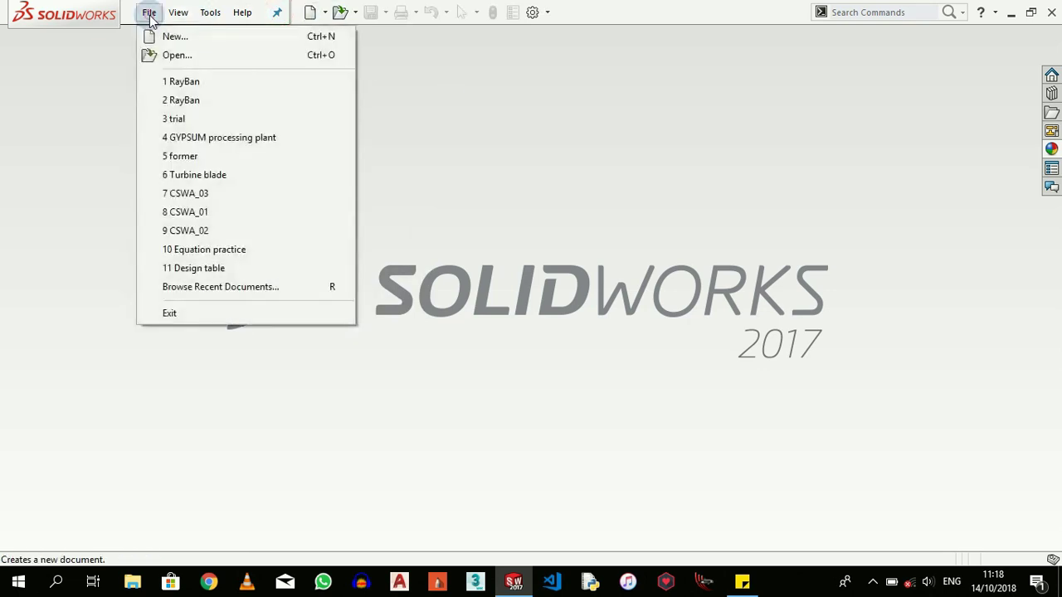
Close the File menu, leaving the empty start screen with menus pinned.
{"action": "left_click", "coordinate": [410, 94]}
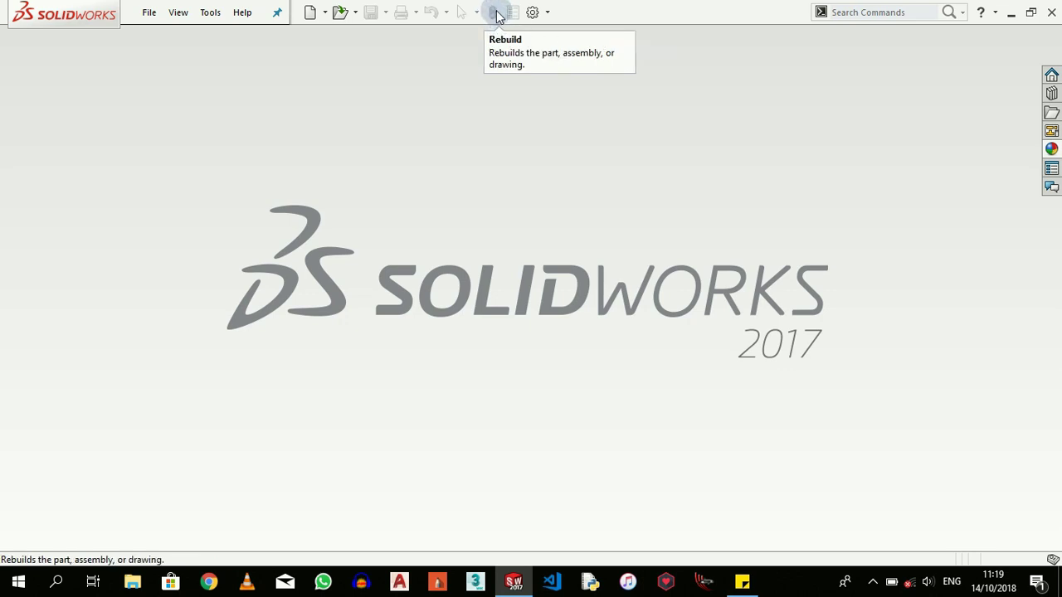
{"action": "left_click", "coordinate": [546, 13]}
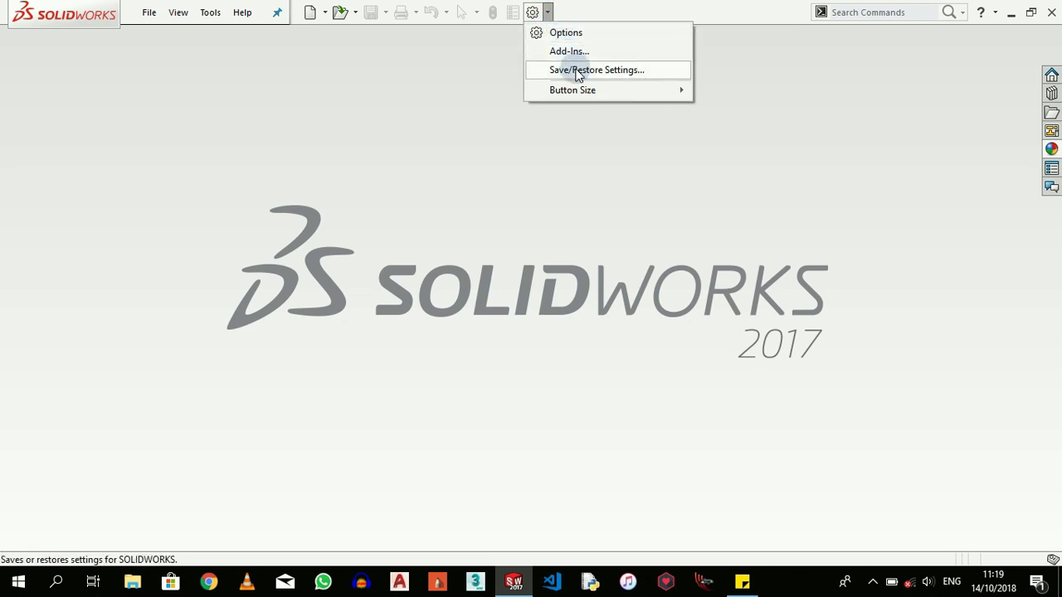
{"action": "mouse_move", "coordinate": [579, 94]}
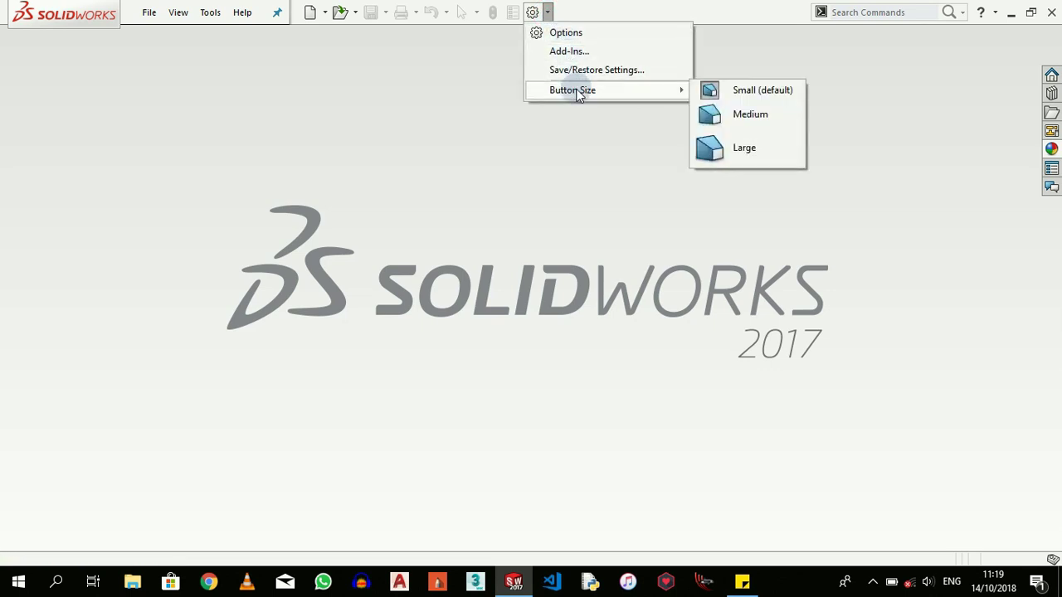
{"action": "left_click", "coordinate": [553, 35]}
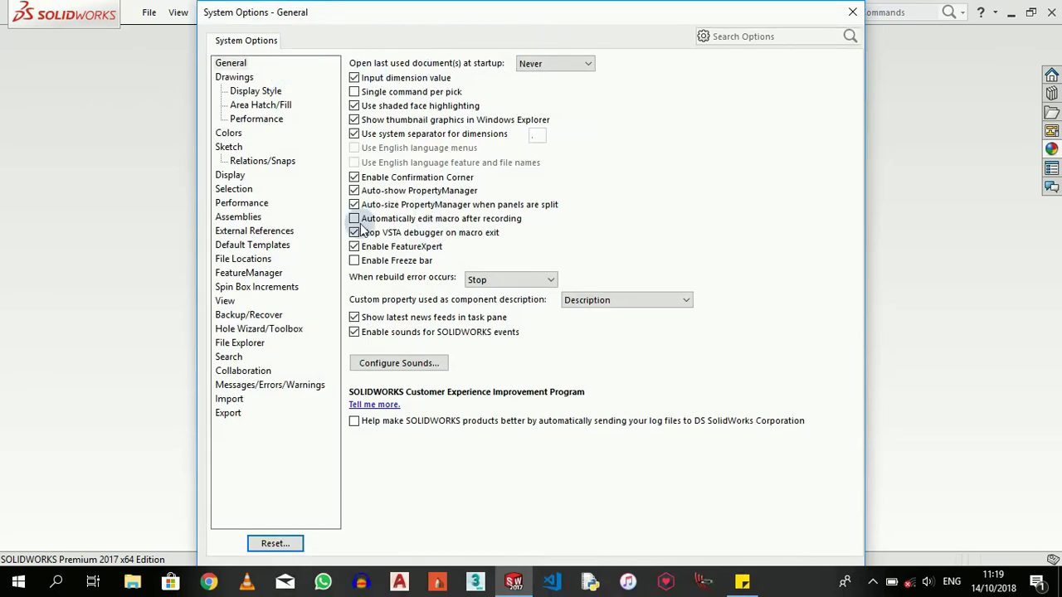
{"action": "left_click", "coordinate": [248, 79]}
{"action": "left_click", "coordinate": [232, 64]}
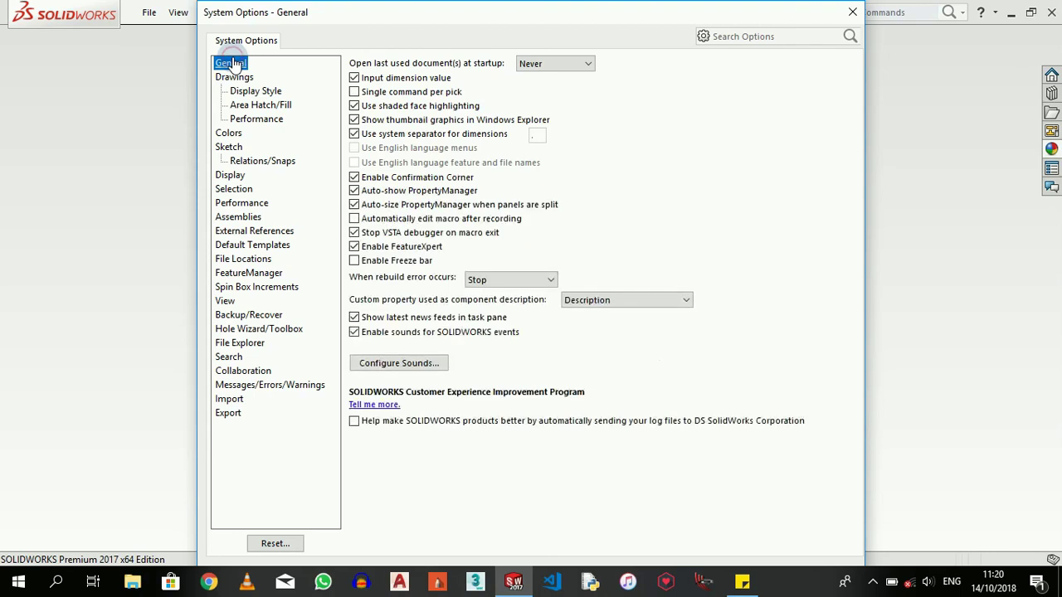
{"action": "left_click", "coordinate": [852, 20]}
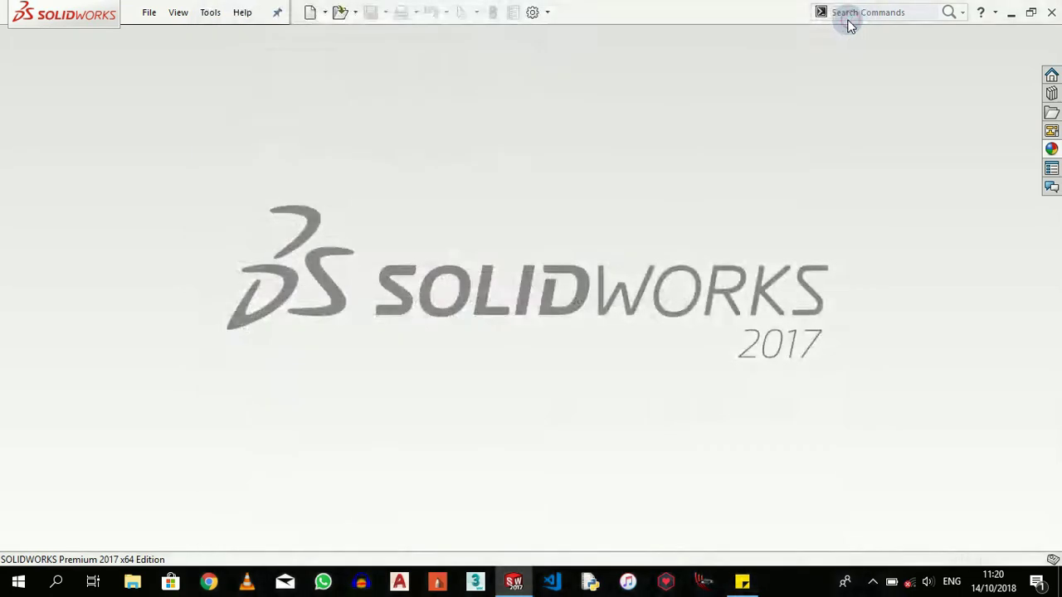
{"action": "left_click", "coordinate": [549, 13]}
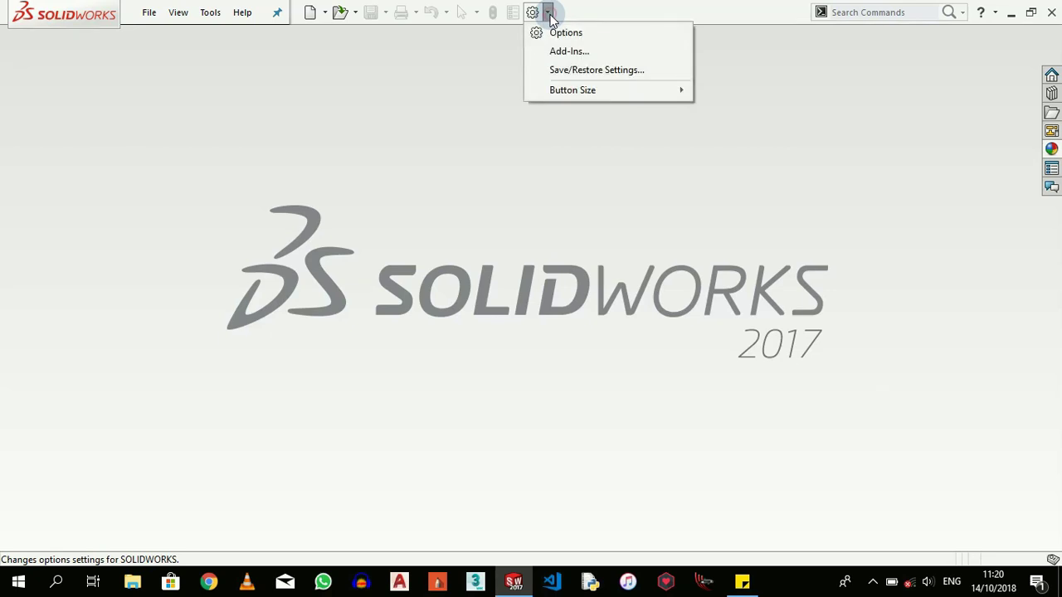
{"action": "left_click", "coordinate": [580, 51]}
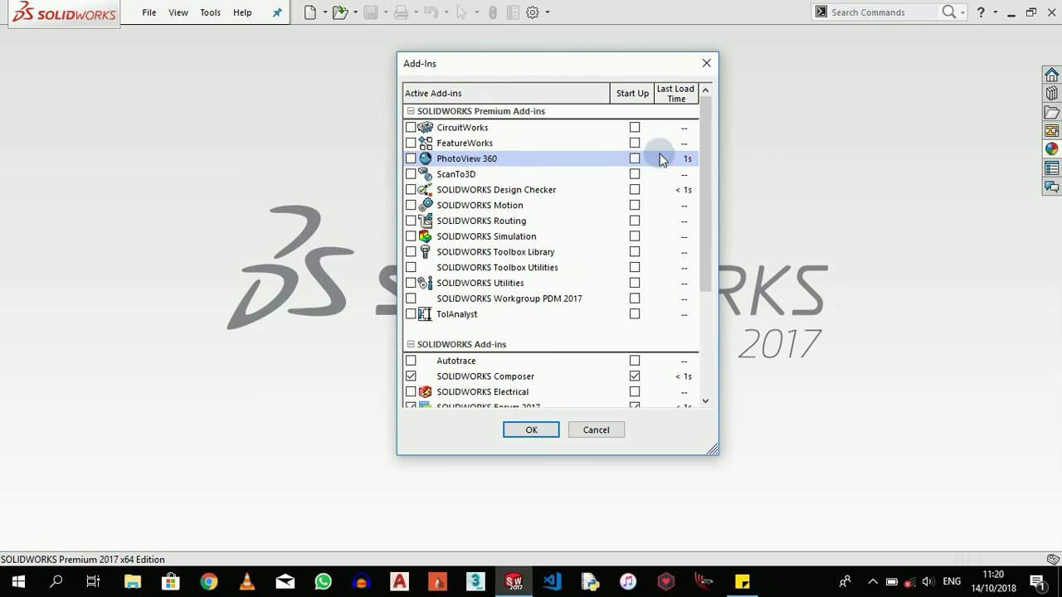
{"action": "left_click", "coordinate": [610, 431]}
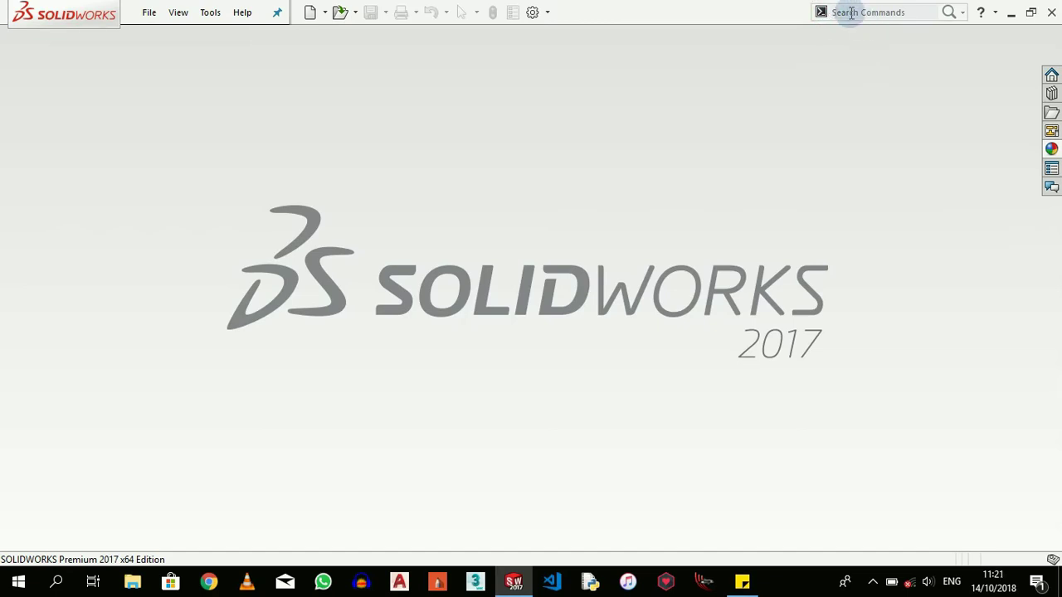
{"action": "left_click", "coordinate": [961, 13]}
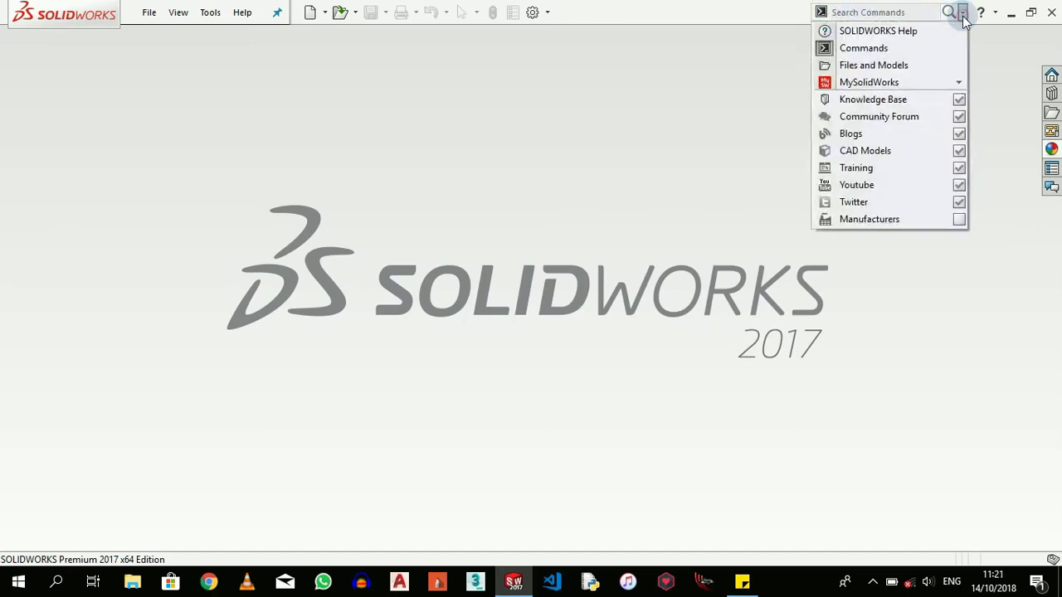
{"action": "left_click", "coordinate": [919, 32]}
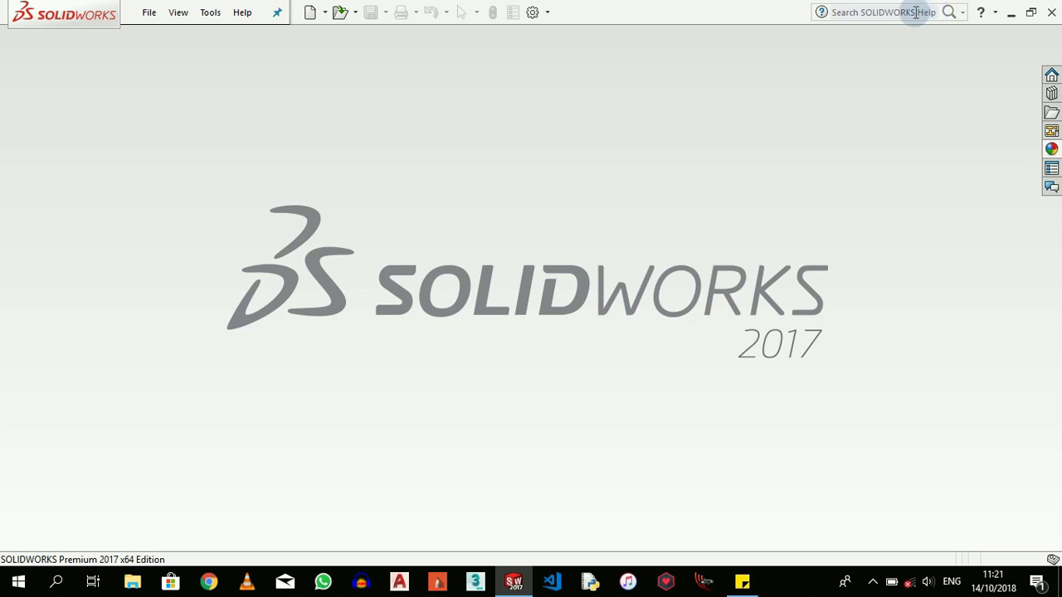
{"action": "left_click", "coordinate": [962, 12]}
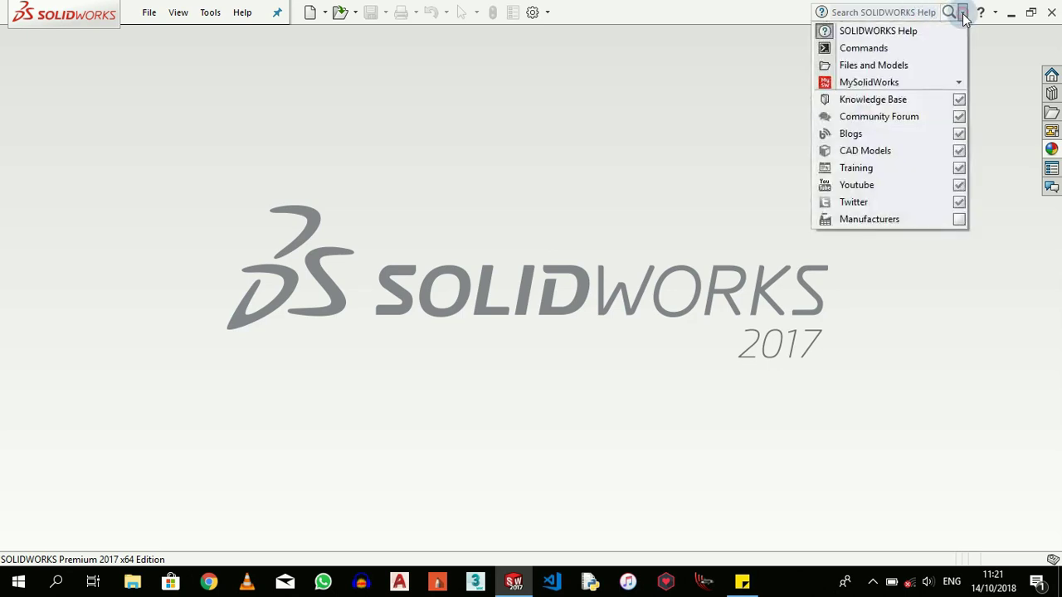
{"action": "left_click", "coordinate": [889, 49]}
{"action": "left_click", "coordinate": [872, 10]}
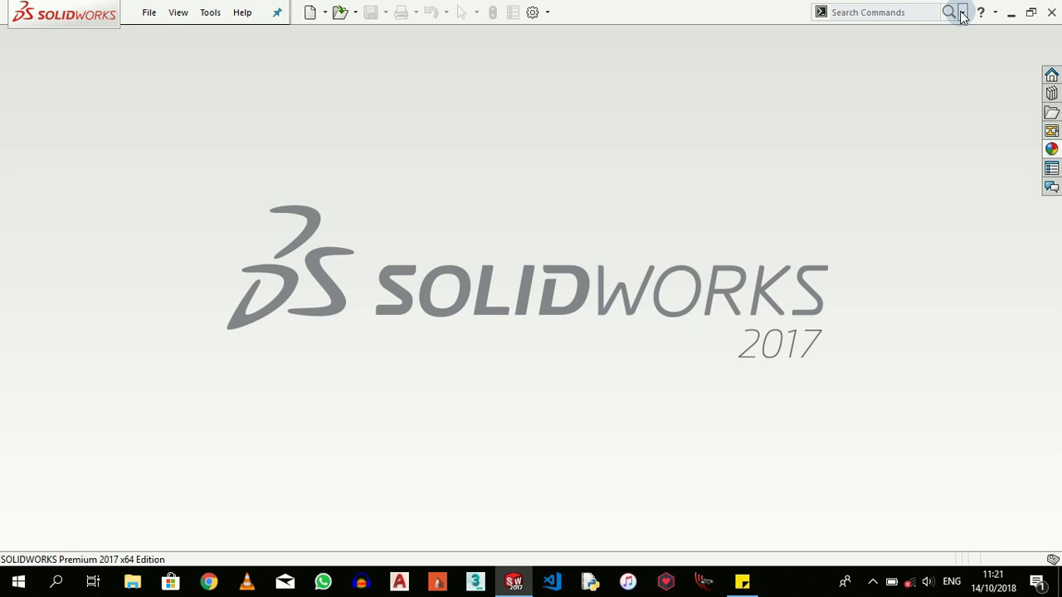
{"action": "left_click", "coordinate": [926, 11]}
{"action": "type", "text": "sketch "}
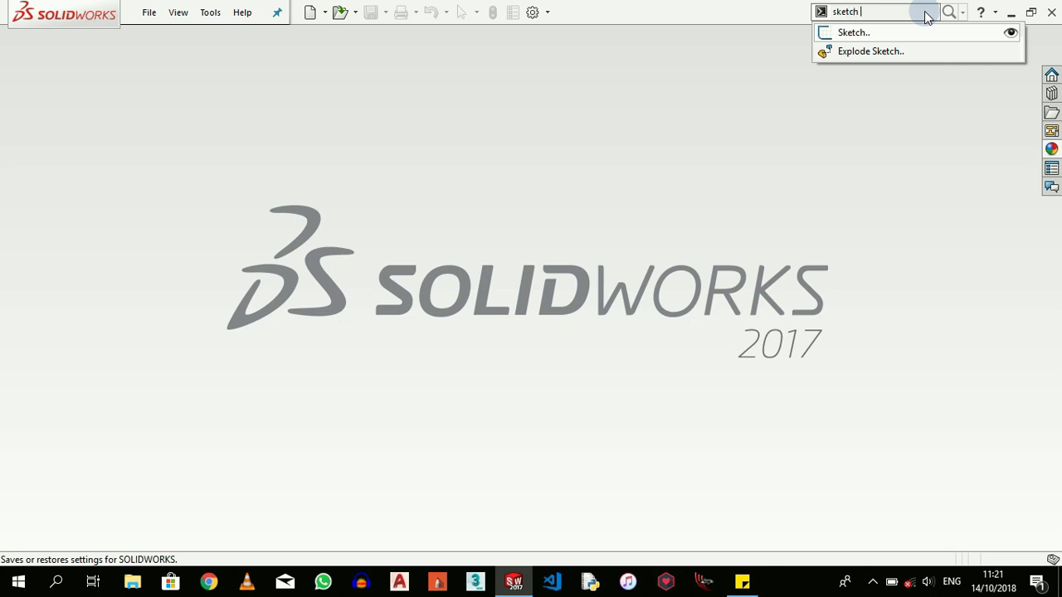
{"action": "type", "text": "pi"}
{"action": "key", "text": "BackSpace"}
{"action": "key", "text": "BackSpace"}
{"action": "key", "text": "BackSpace"}
{"action": "key", "text": "BackSpace"}
{"action": "key", "text": "BackSpace"}
{"action": "key", "text": "BackSpace"}
{"action": "key", "text": "BackSpace"}
{"action": "key", "text": "BackSpace"}
{"action": "key", "text": "BackSpace"}
{"action": "key", "text": "Escape"}
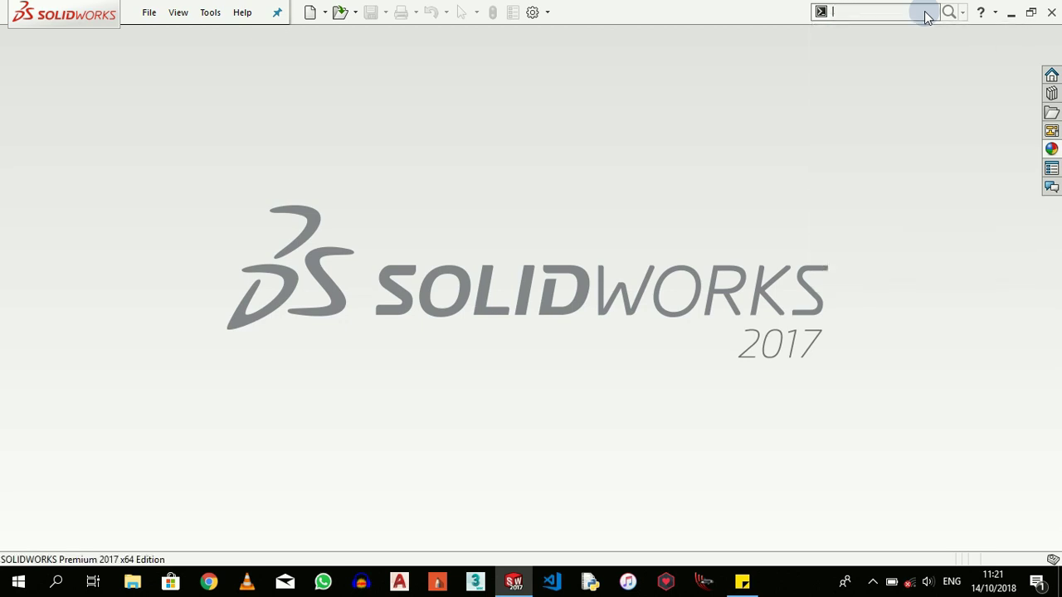
{"action": "type", "text": "pi"}
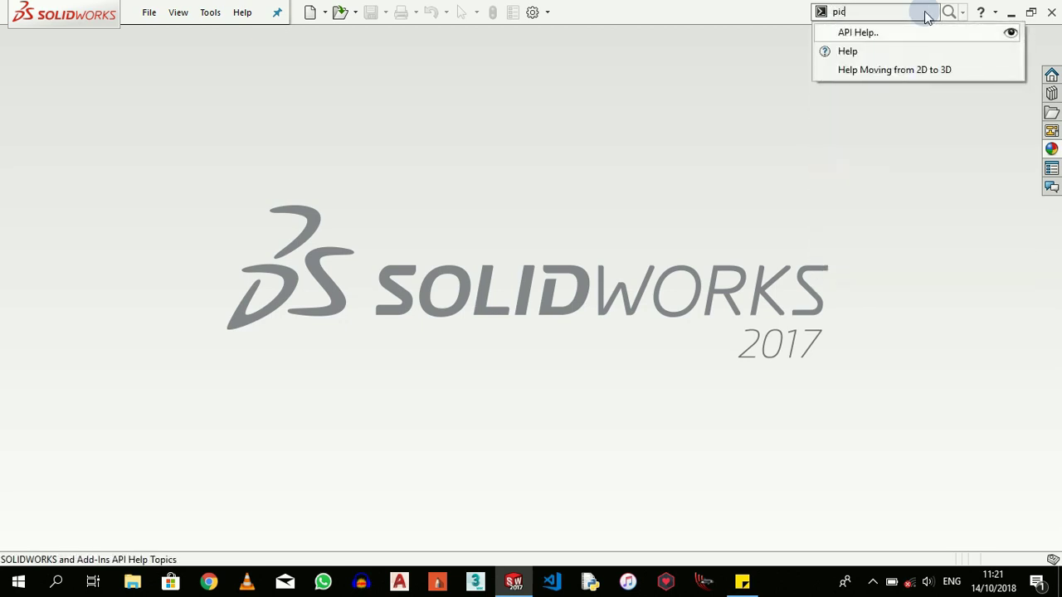
{"action": "key", "text": "BackSpace"}
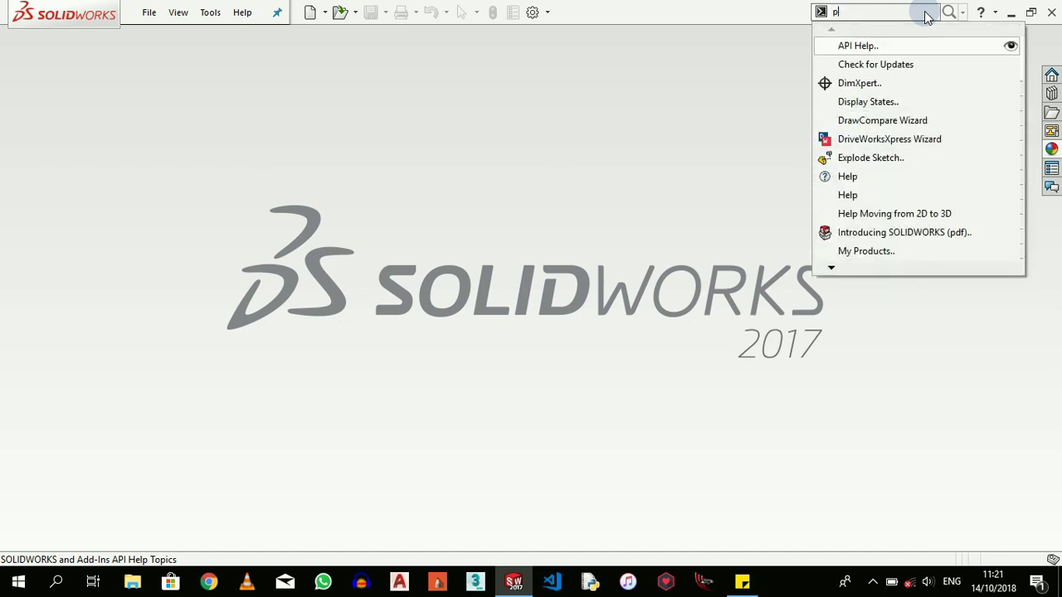
{"action": "key", "text": "BackSpace"}
{"action": "type", "text": "ext"}
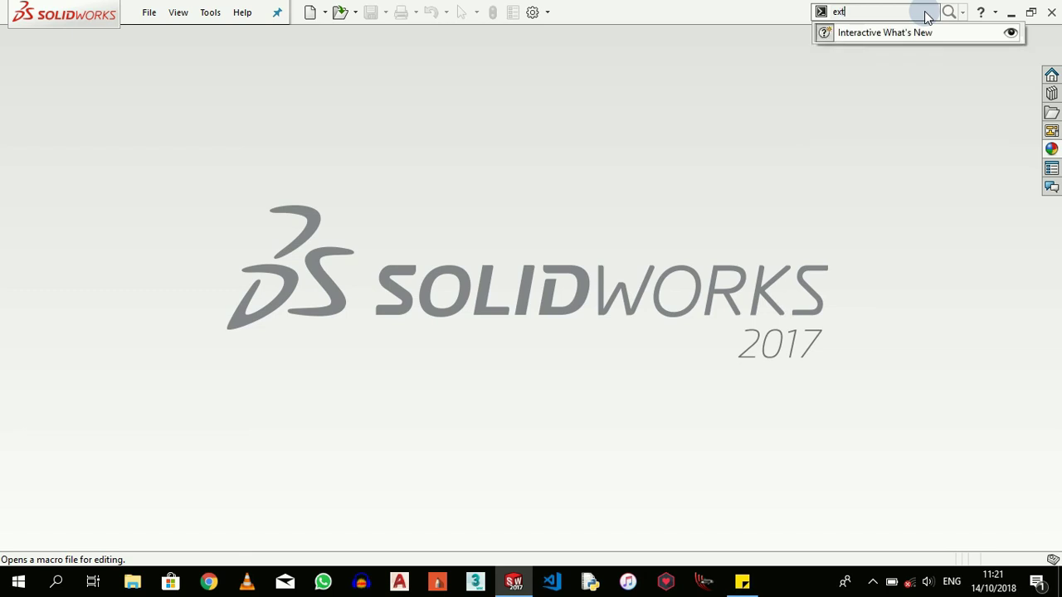
{"action": "key", "text": "BackSpace"}
{"action": "key", "text": "BackSpace"}
{"action": "key", "text": "BackSpace"}
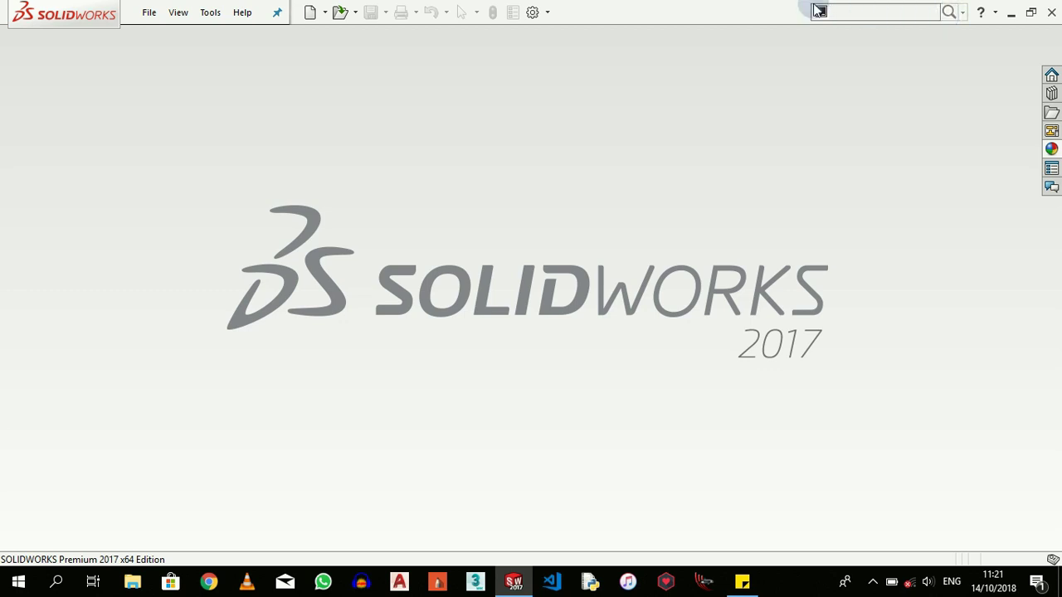
{"action": "left_click", "coordinate": [963, 14]}
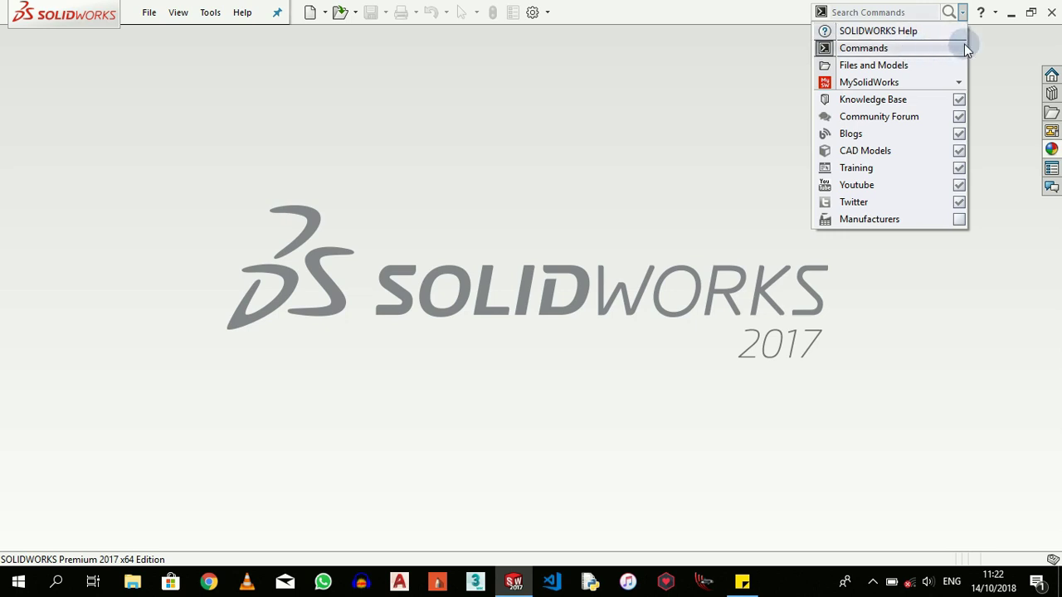
{"action": "left_click", "coordinate": [1000, 95]}
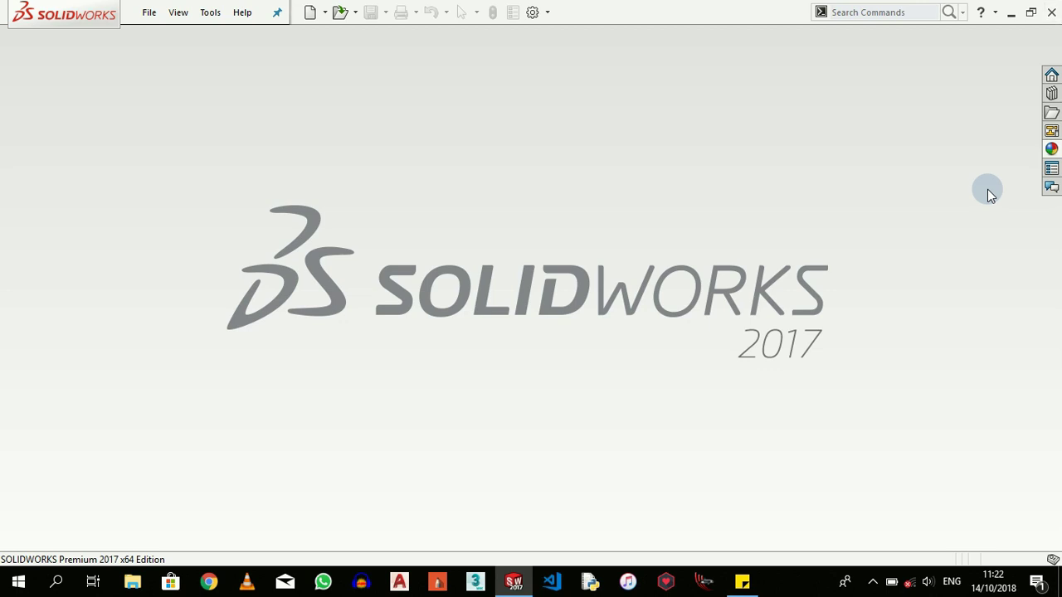
Open SOLIDWORKS Resources > Tutorials and browse Advanced Techniques, CSWP/CSWA Preparation and Productivity Tools lessons.
{"action": "left_click", "coordinate": [1051, 75]}
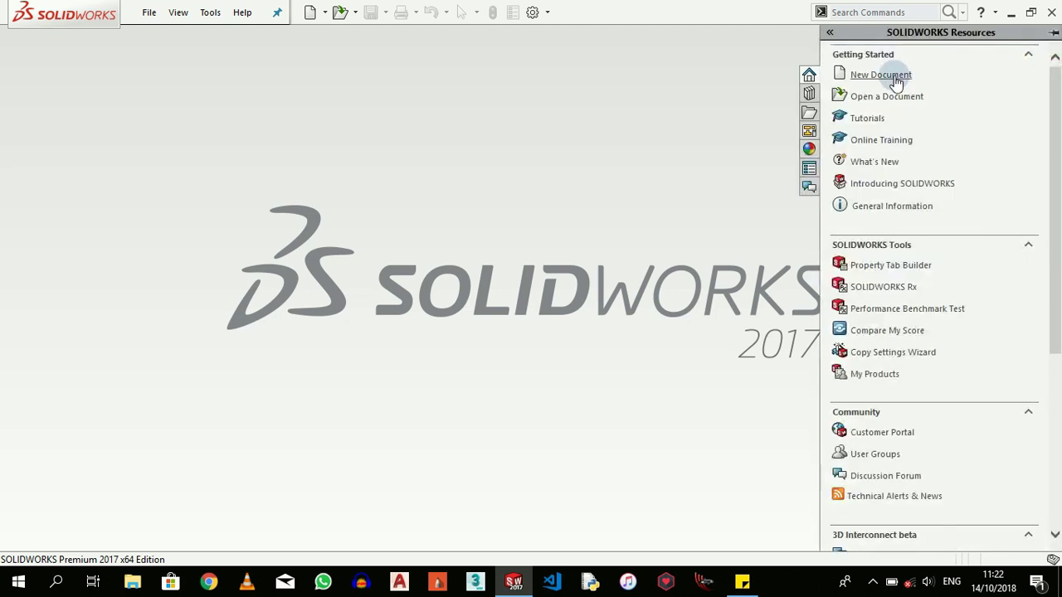
{"action": "left_click", "coordinate": [880, 120]}
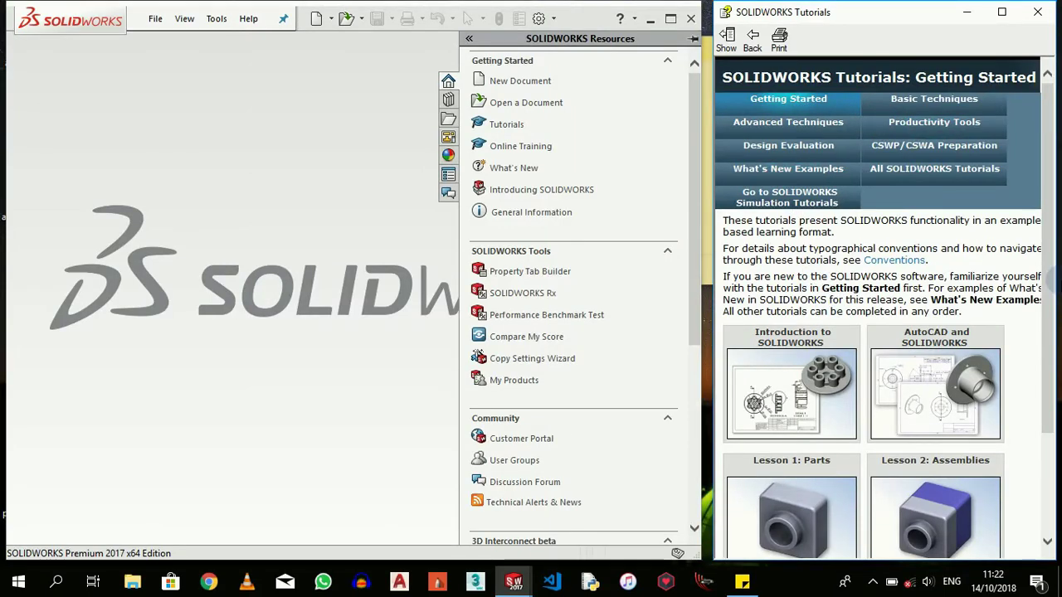
{"action": "left_click_drag", "start_coordinate": [1053, 265], "coordinate": [1056, 207]}
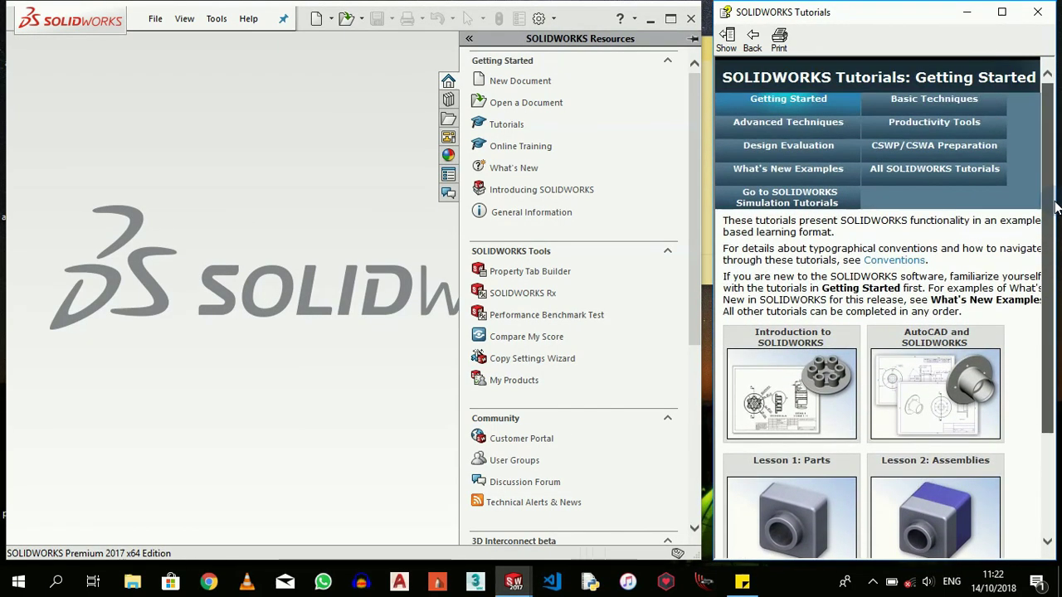
{"action": "left_click", "coordinate": [784, 131]}
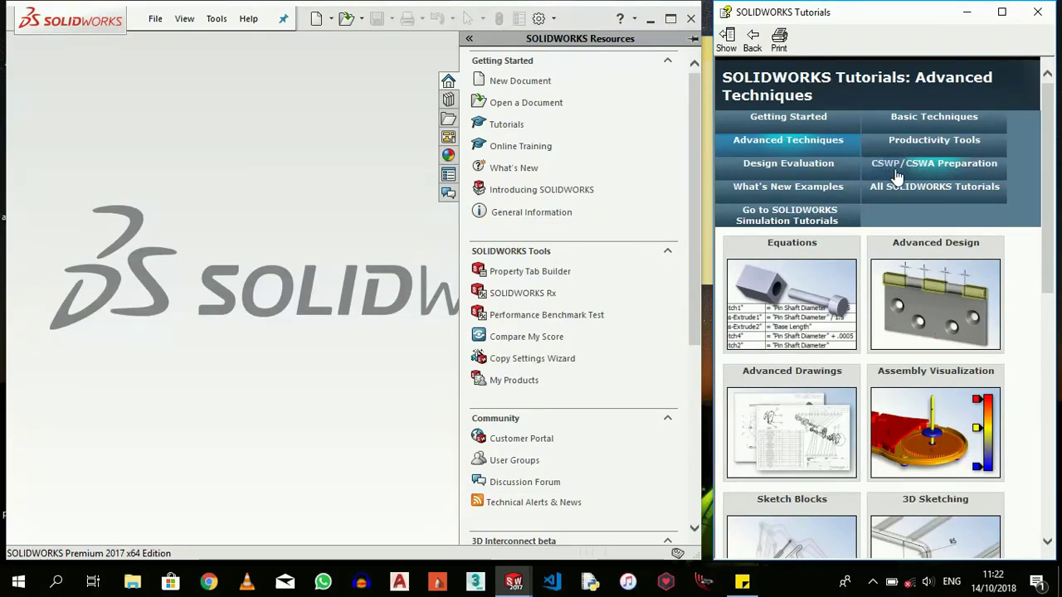
{"action": "left_click", "coordinate": [959, 170]}
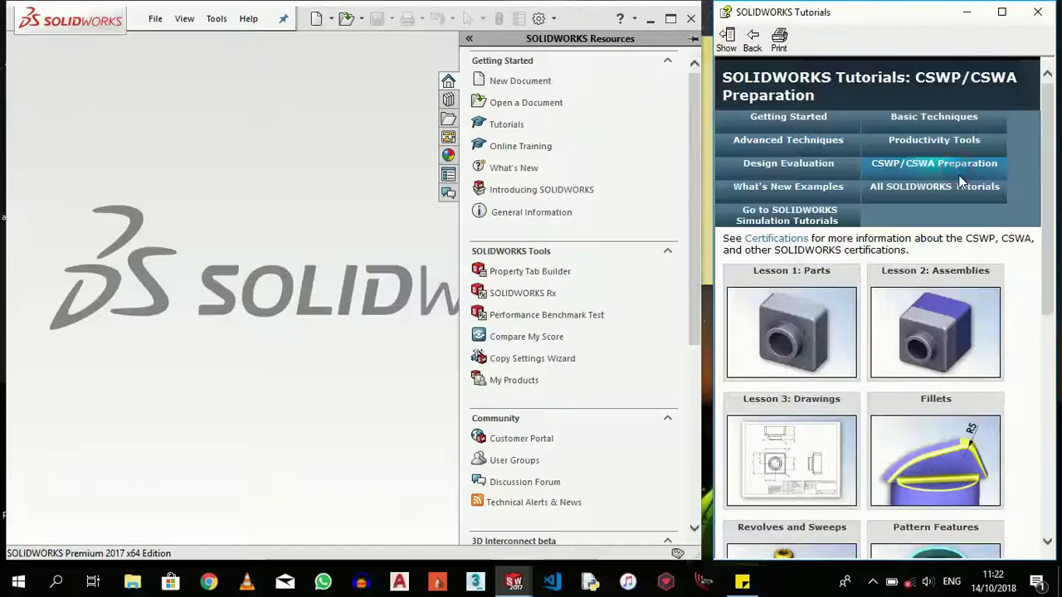
{"action": "mouse_move", "coordinate": [1046, 275]}
{"action": "left_mouse_down"}
{"action": "mouse_move", "coordinate": [1055, 454]}
{"action": "mouse_move", "coordinate": [1053, 272]}
{"action": "left_mouse_up"}
{"action": "left_click", "coordinate": [949, 148]}
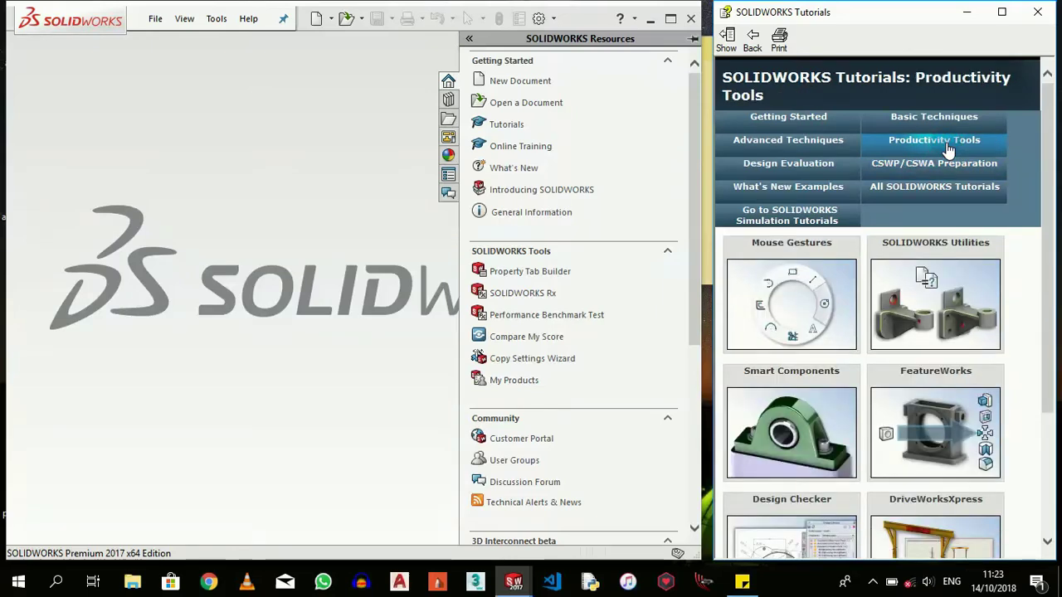
{"action": "left_click", "coordinate": [519, 149]}
Close the Tutorials window and switch the task pane to the Design Library.
{"action": "left_click", "coordinate": [1035, 14]}
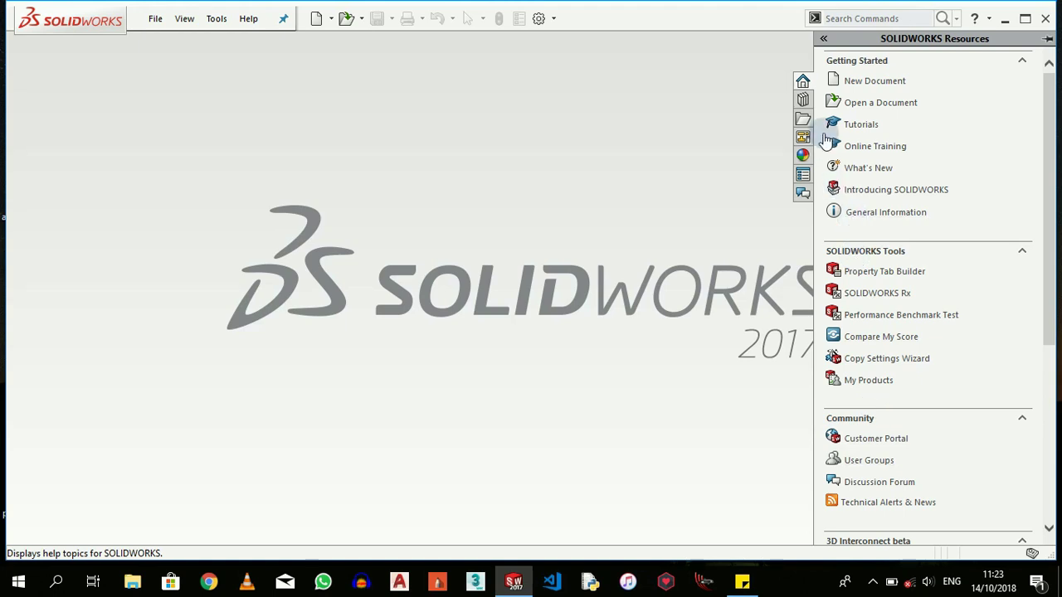
{"action": "left_click", "coordinate": [804, 100]}
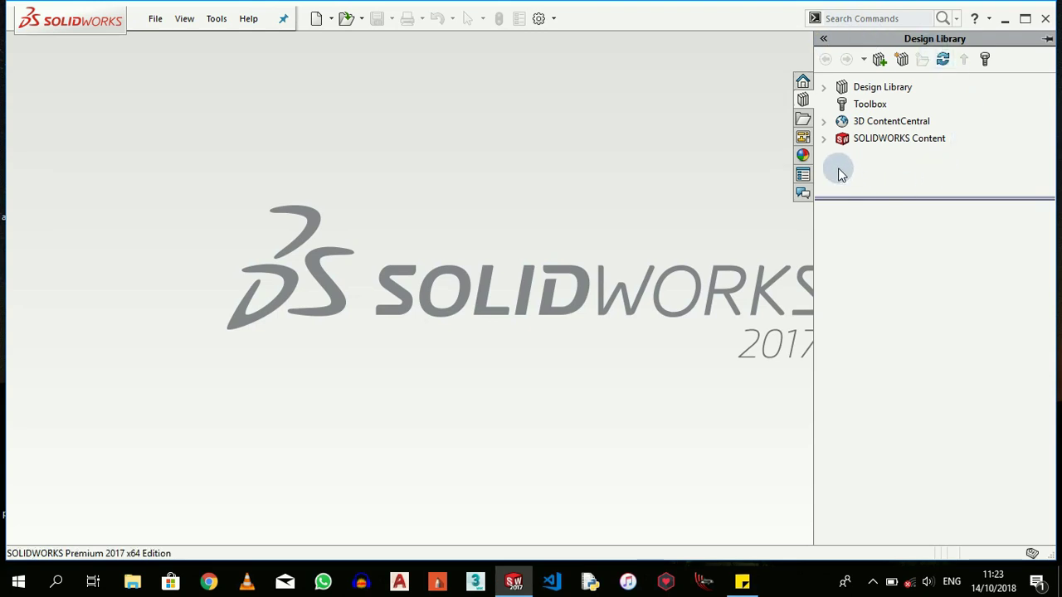
Expand and collapse Design Library, then select Toolbox and add it in.
{"action": "left_click", "coordinate": [824, 88]}
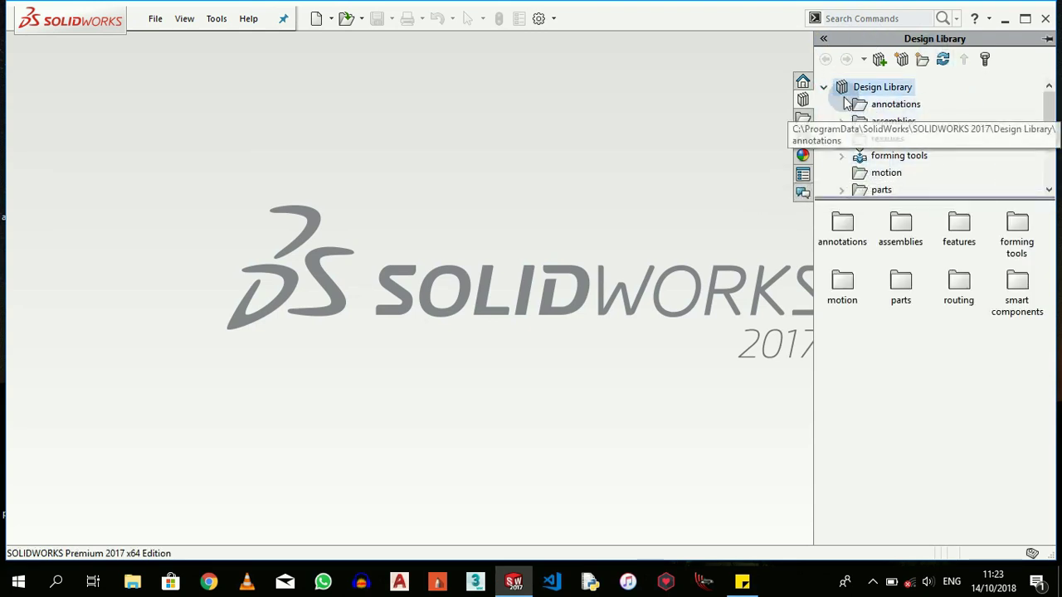
{"action": "left_click", "coordinate": [823, 87]}
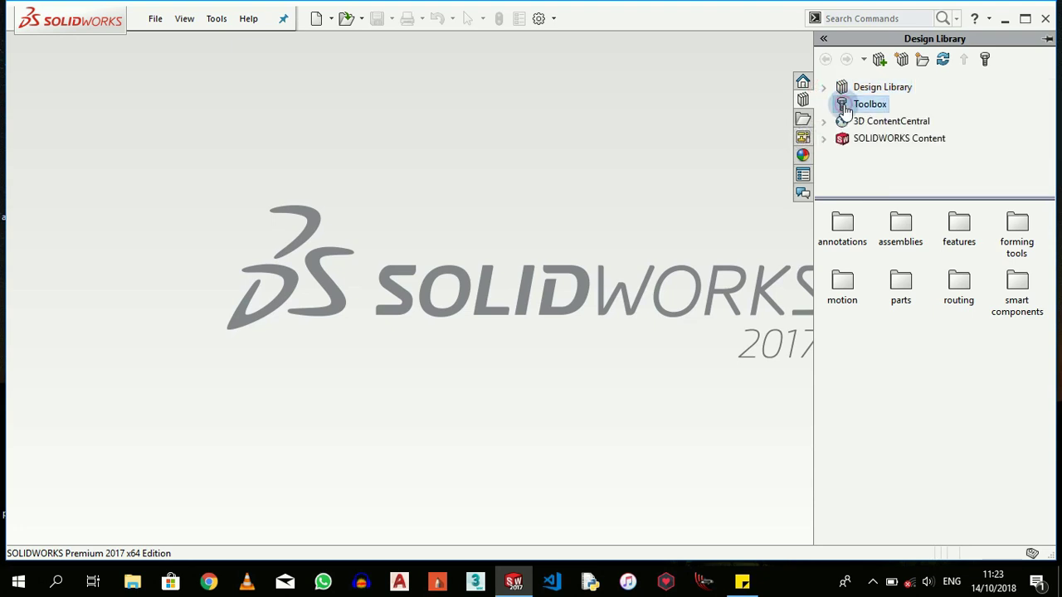
{"action": "left_click", "coordinate": [845, 108]}
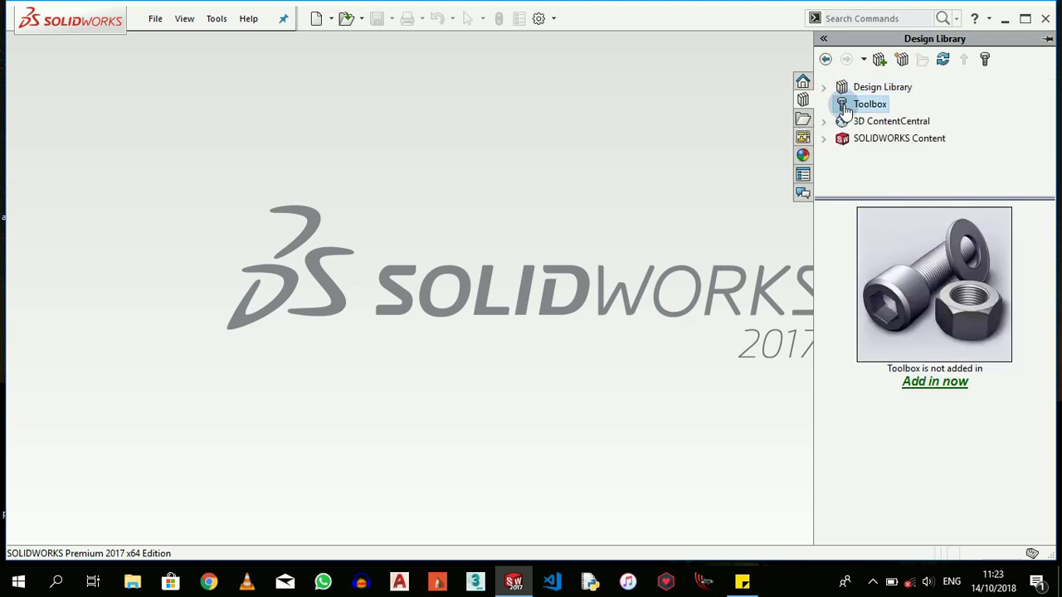
{"action": "left_click", "coordinate": [961, 390]}
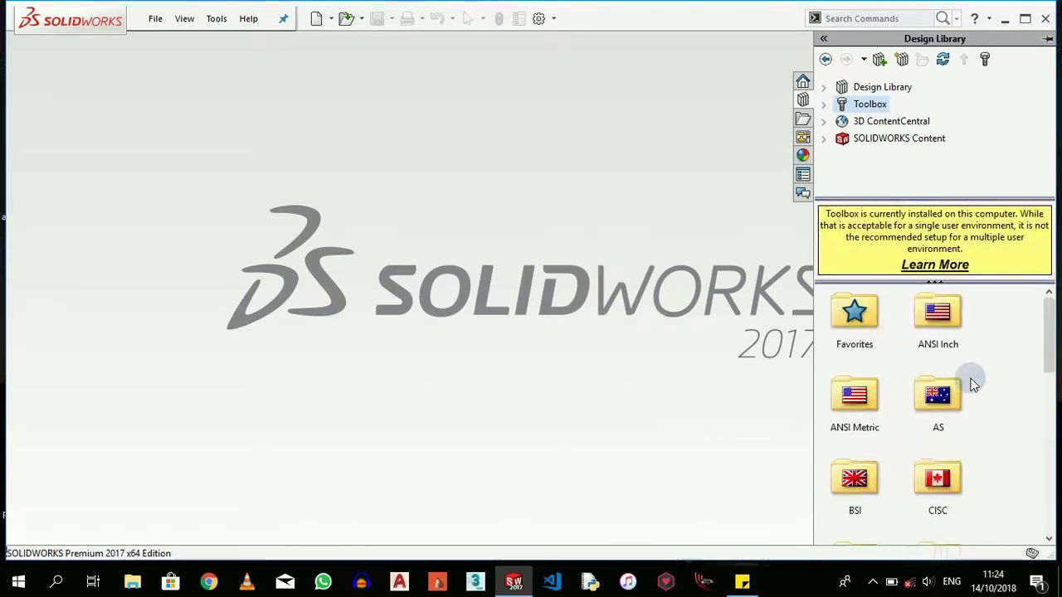
Browse ISO > Bolts and Screws, then return to the top-level Toolbox standards folders.
{"action": "left_click", "coordinate": [1048, 344]}
{"action": "mouse_move", "coordinate": [1049, 344]}
{"action": "left_mouse_down"}
{"action": "mouse_move", "coordinate": [1044, 500]}
{"action": "mouse_move", "coordinate": [1047, 328]}
{"action": "left_mouse_up"}
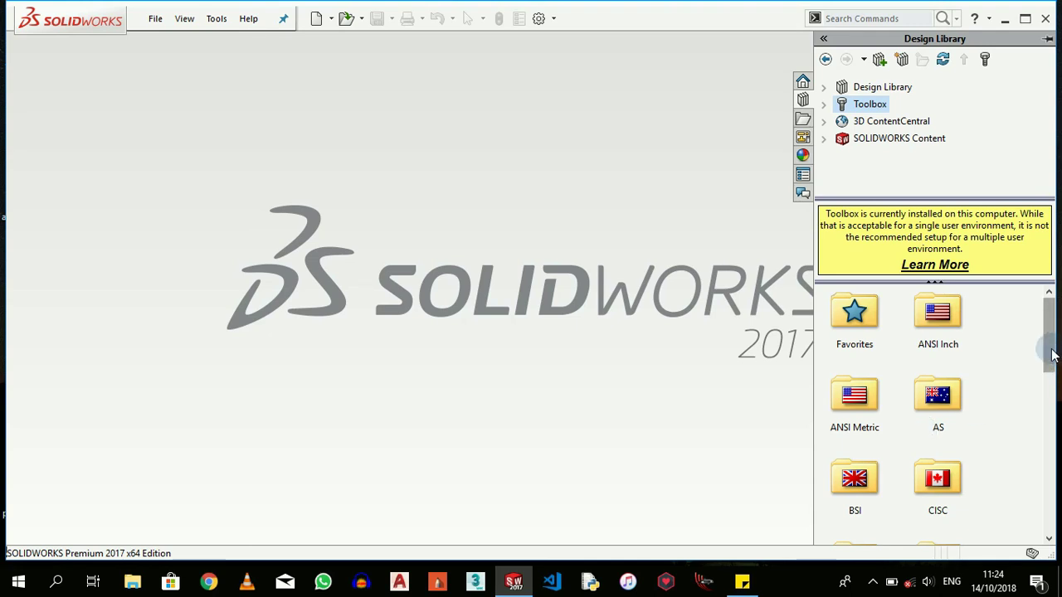
{"action": "left_click_drag", "start_coordinate": [1052, 355], "coordinate": [1056, 451]}
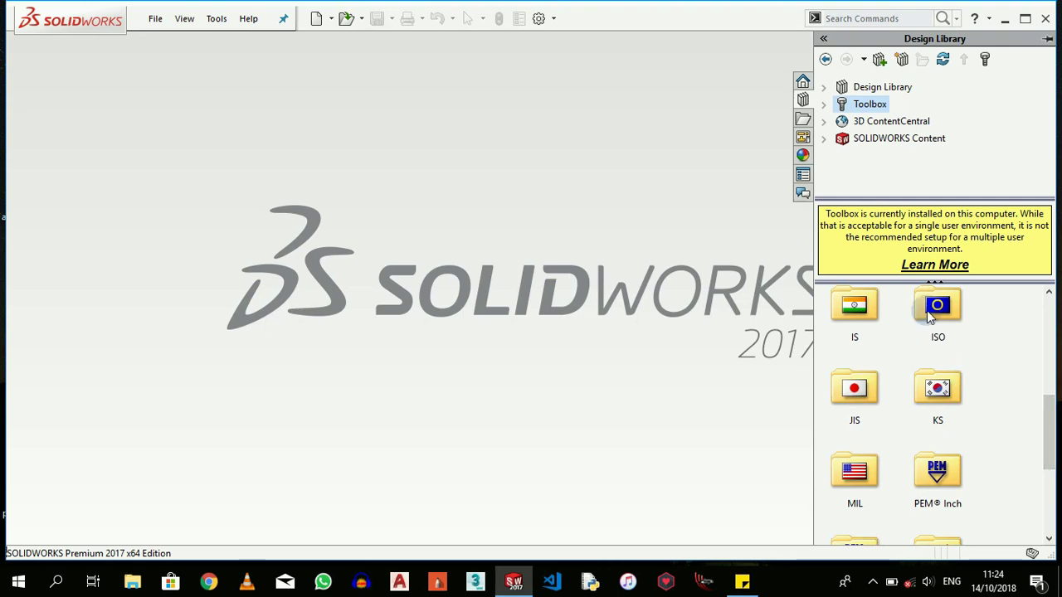
{"action": "double_click", "coordinate": [926, 310]}
{"action": "double_click", "coordinate": [929, 316]}
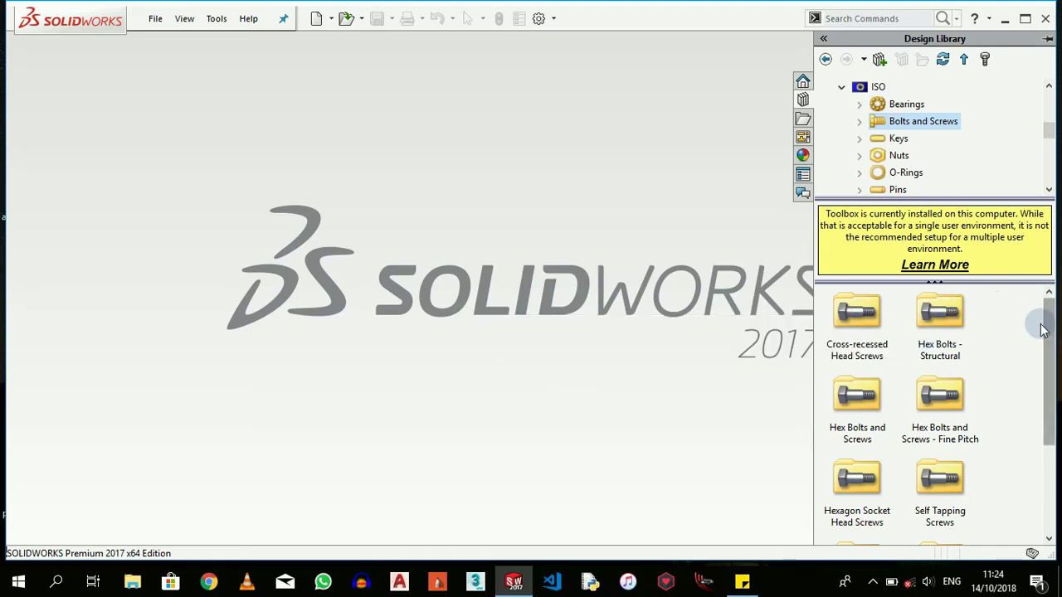
{"action": "left_click", "coordinate": [841, 88]}
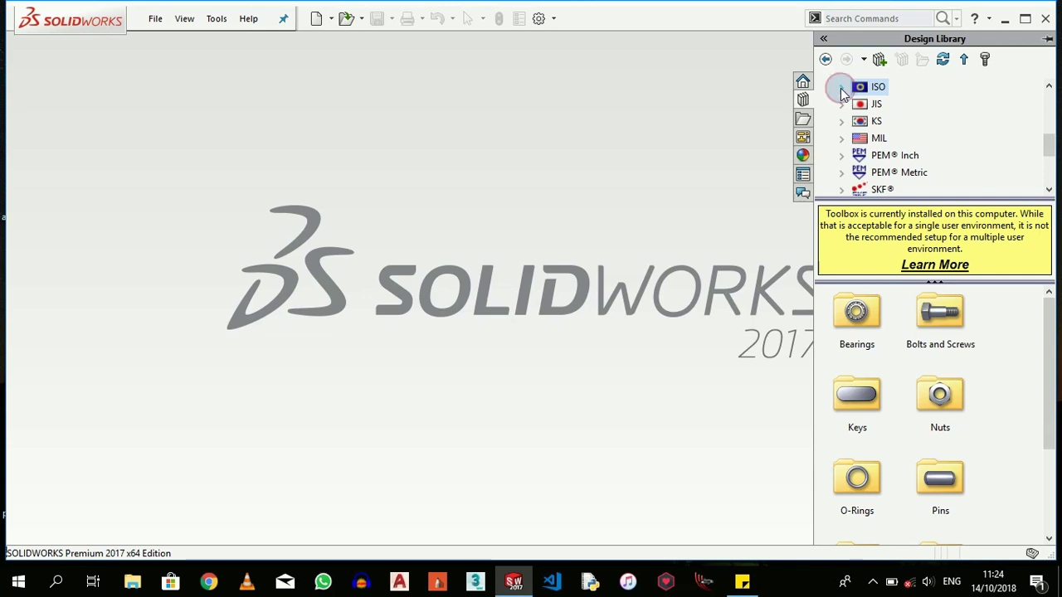
{"action": "left_click_drag", "start_coordinate": [1051, 151], "coordinate": [1049, 71]}
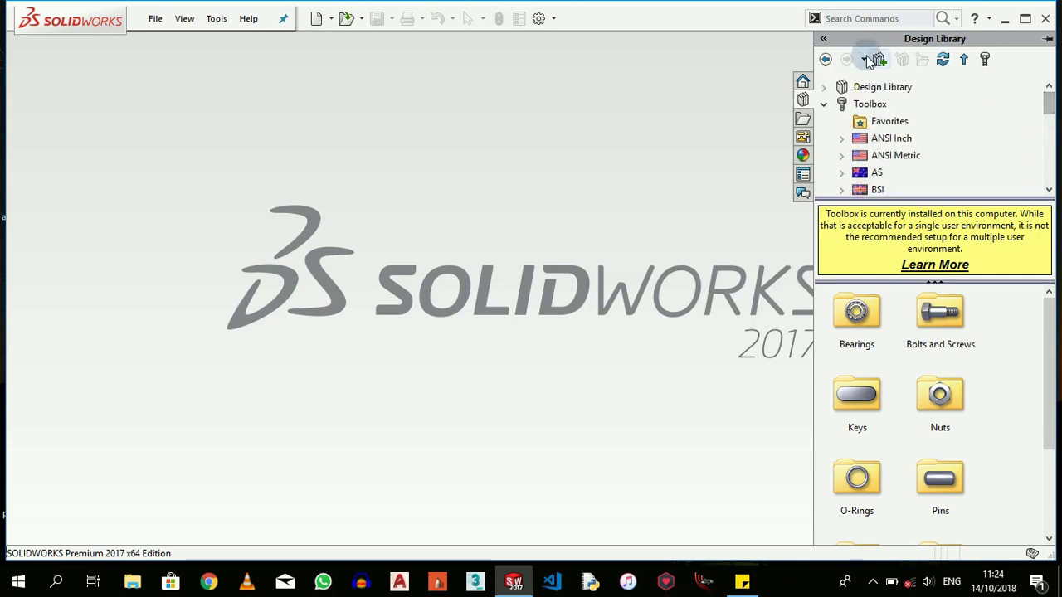
{"action": "left_click", "coordinate": [824, 104]}
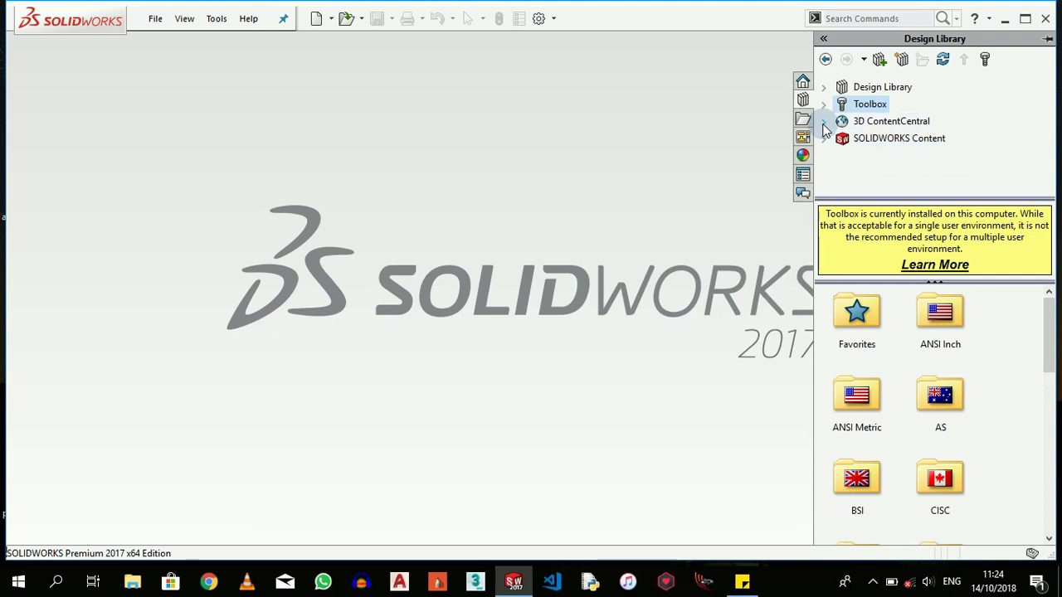
Visit SOLIDWORKS Content and File Explorer, ending on the empty View Palette.
{"action": "left_click", "coordinate": [826, 139]}
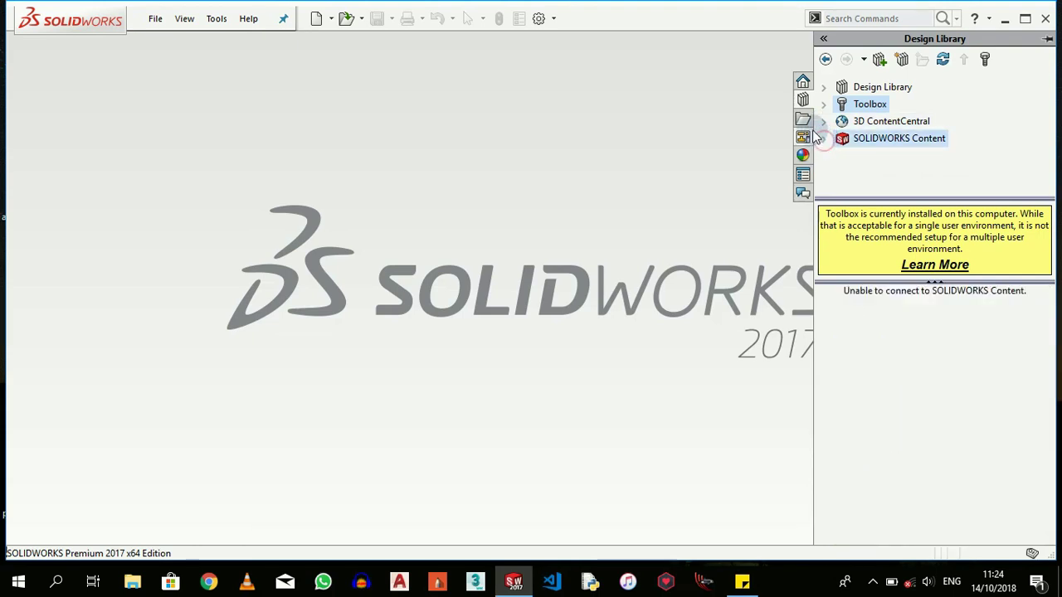
{"action": "left_click", "coordinate": [802, 119]}
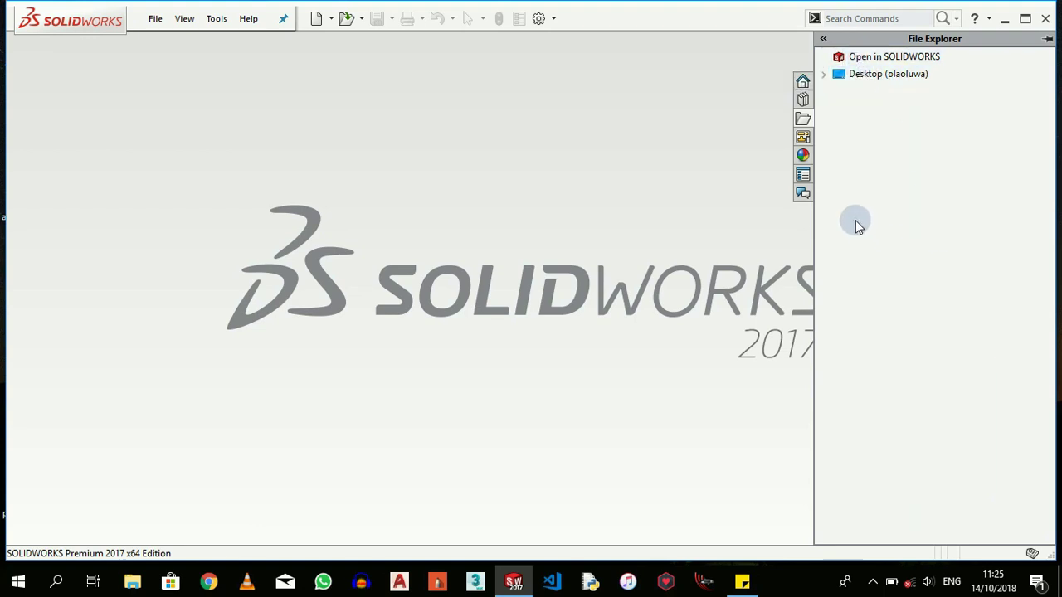
{"action": "left_click", "coordinate": [805, 138]}
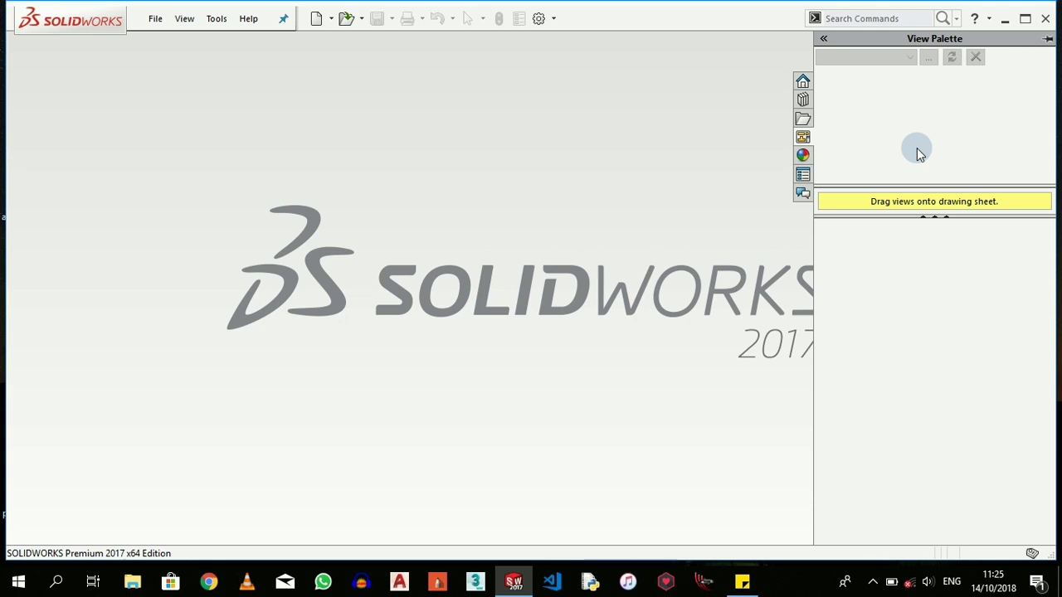
Show Appearances, Scenes, and Decals and expand Appearances(color) into Plastic, Metal, Painted, Rubber, Glass, Solid.
{"action": "left_click", "coordinate": [804, 156]}
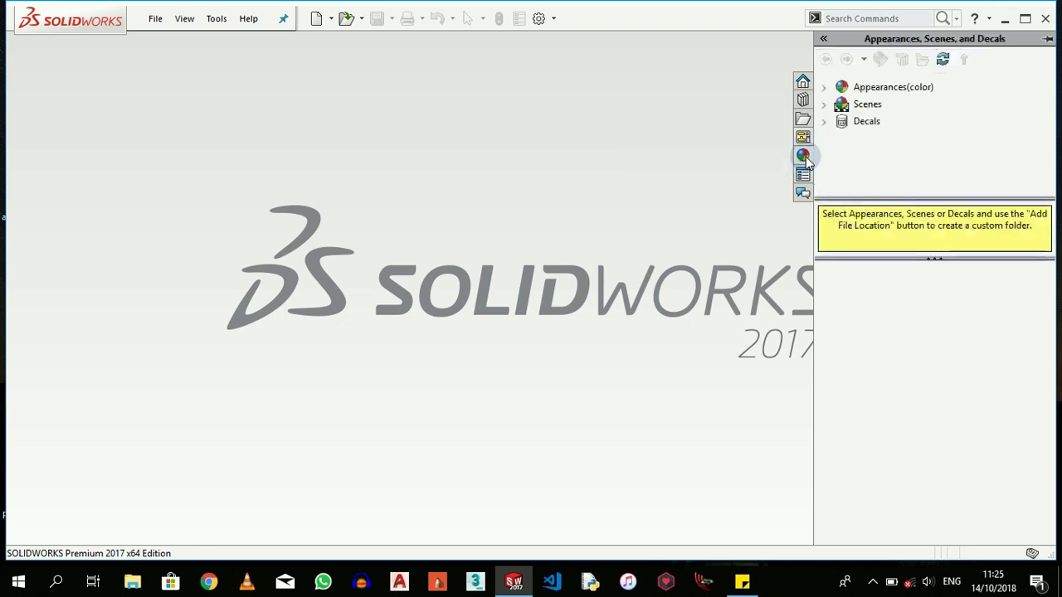
{"action": "left_click", "coordinate": [823, 88]}
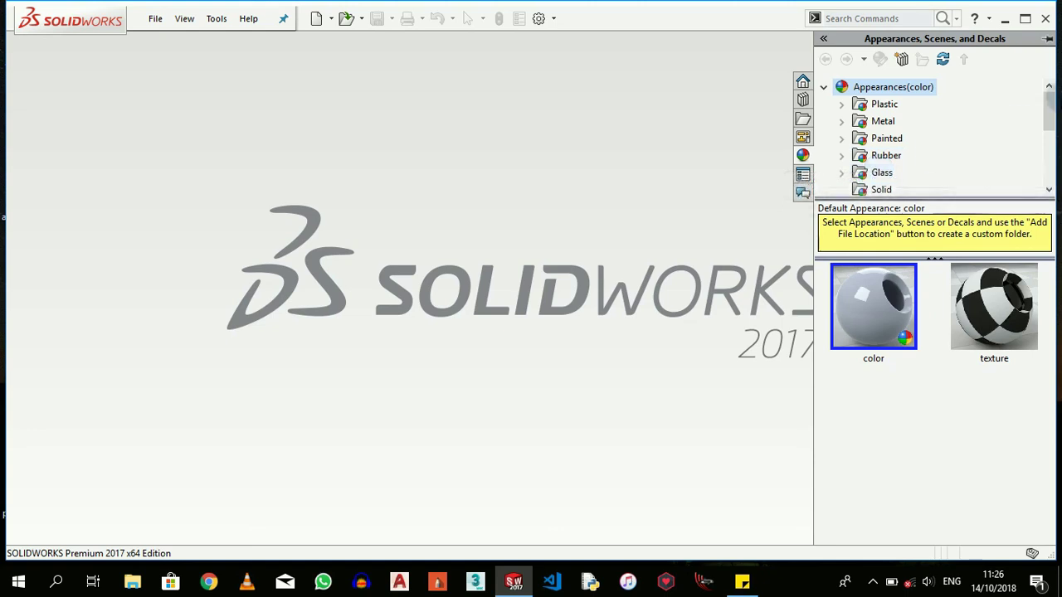
Scroll the Appearances tree and collapse the Appearances(color) category, leaving the color and texture thumbnails.
{"action": "mouse_move", "coordinate": [1052, 107]}
{"action": "left_mouse_down"}
{"action": "mouse_move", "coordinate": [1052, 163]}
{"action": "mouse_move", "coordinate": [1050, 88]}
{"action": "left_mouse_up"}
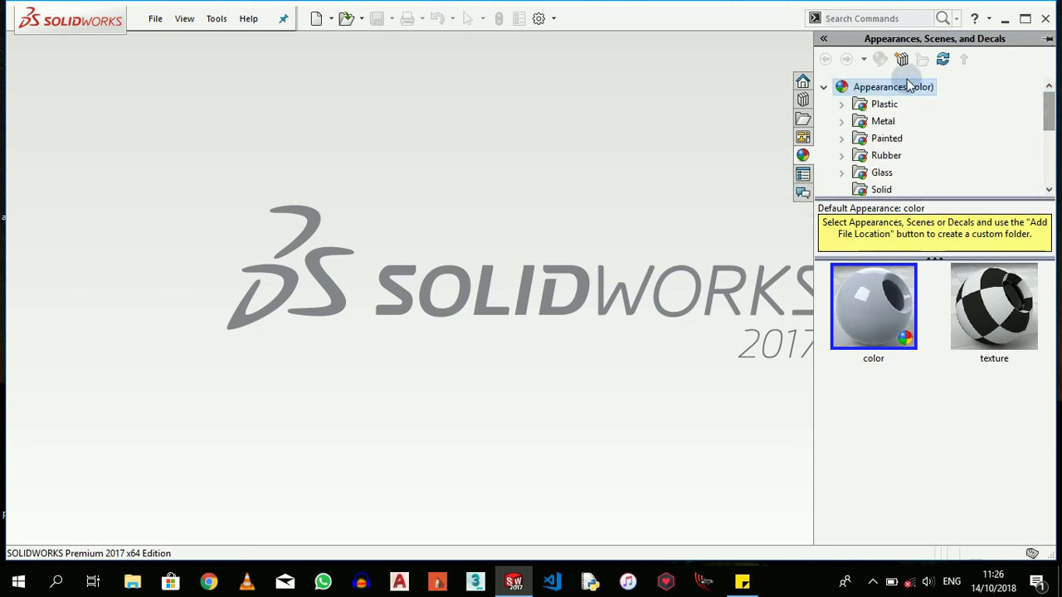
{"action": "left_click", "coordinate": [826, 88]}
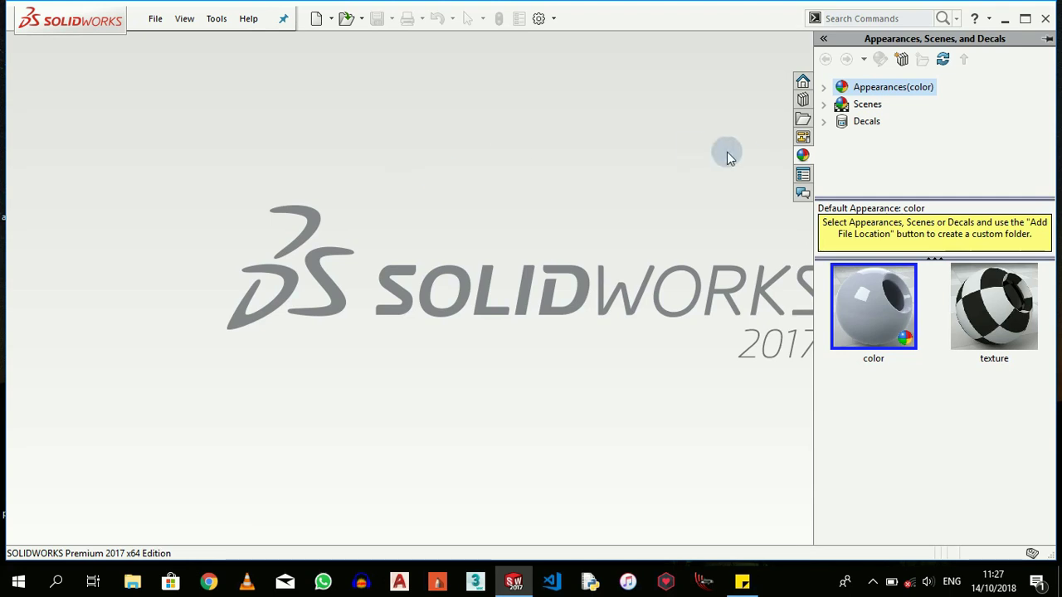
Cycle through Custom Properties, Forum and Appearances, collapse the task pane, and reveal hidden taskbar icons.
{"action": "left_click", "coordinate": [802, 176]}
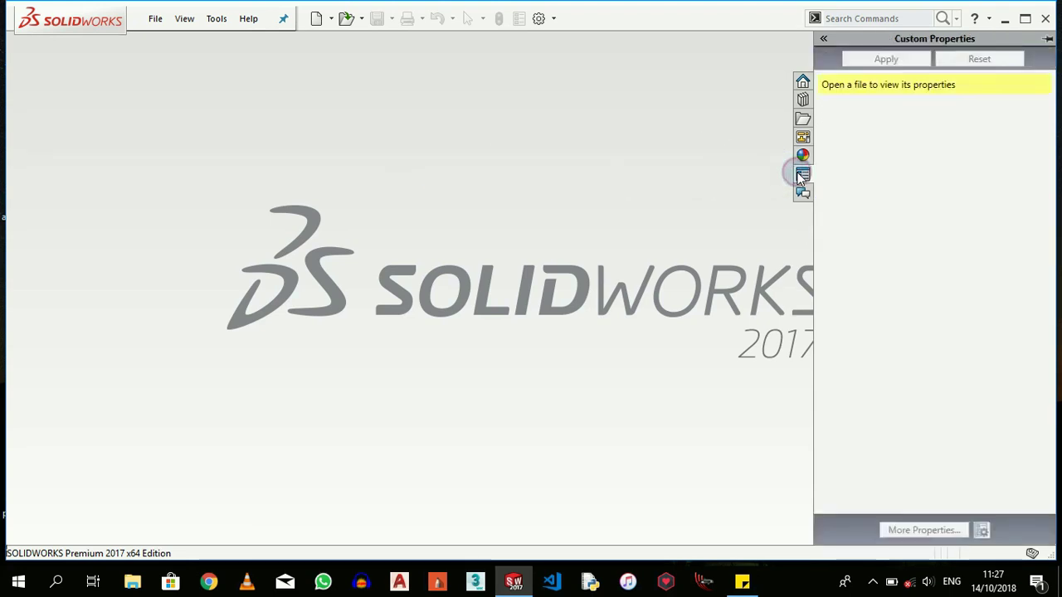
{"action": "left_click", "coordinate": [802, 193]}
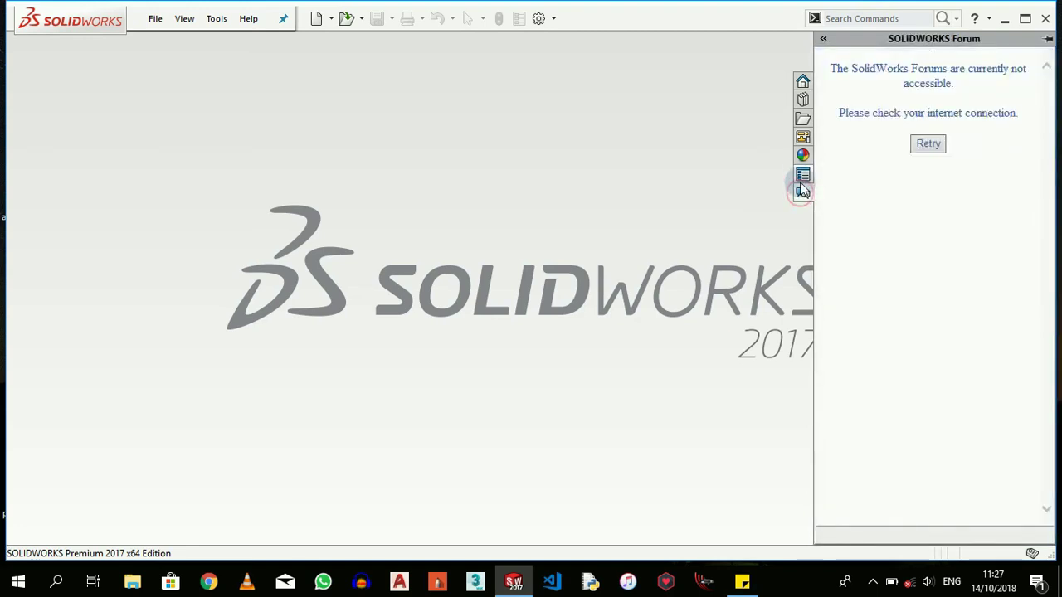
{"action": "left_click", "coordinate": [802, 155]}
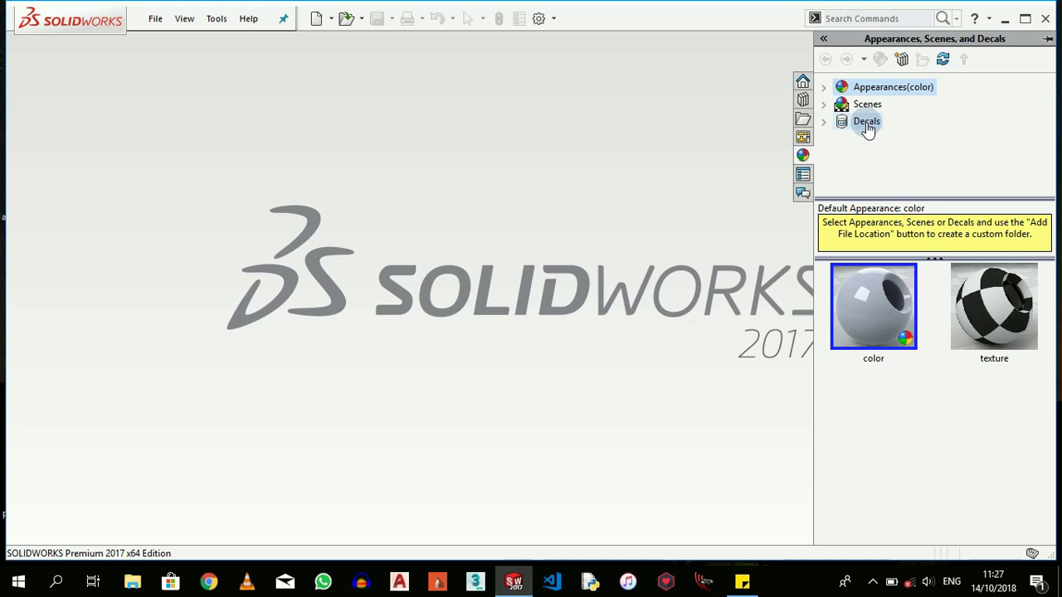
{"action": "left_click", "coordinate": [715, 120]}
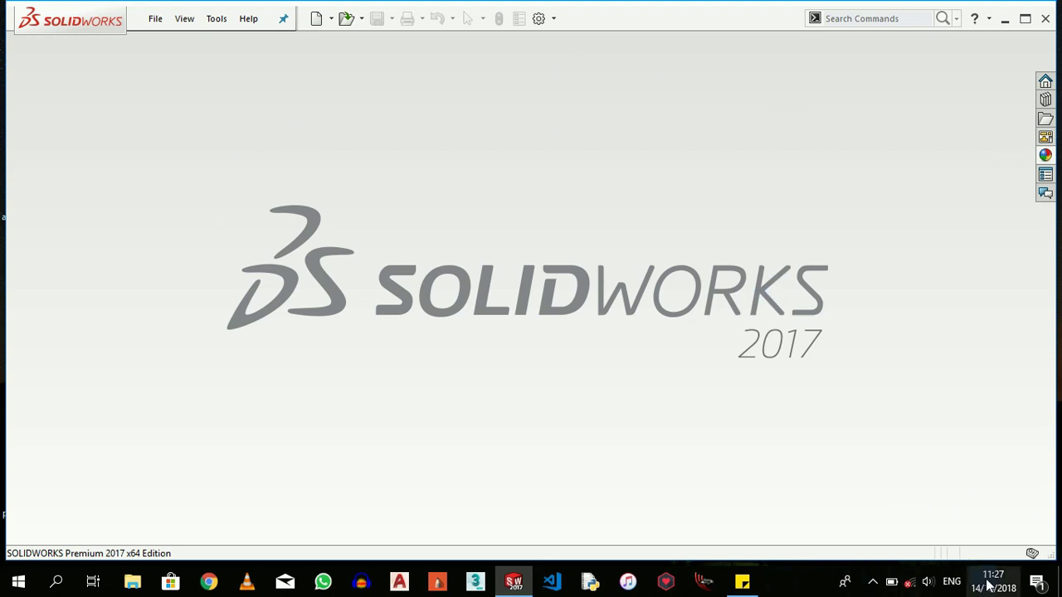
{"action": "left_click", "coordinate": [874, 583]}
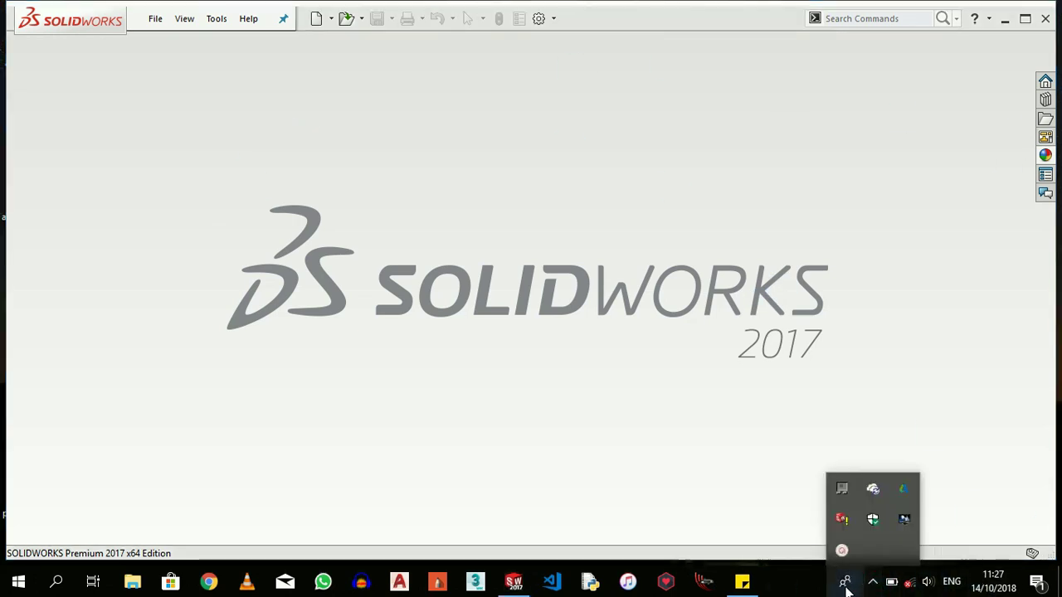